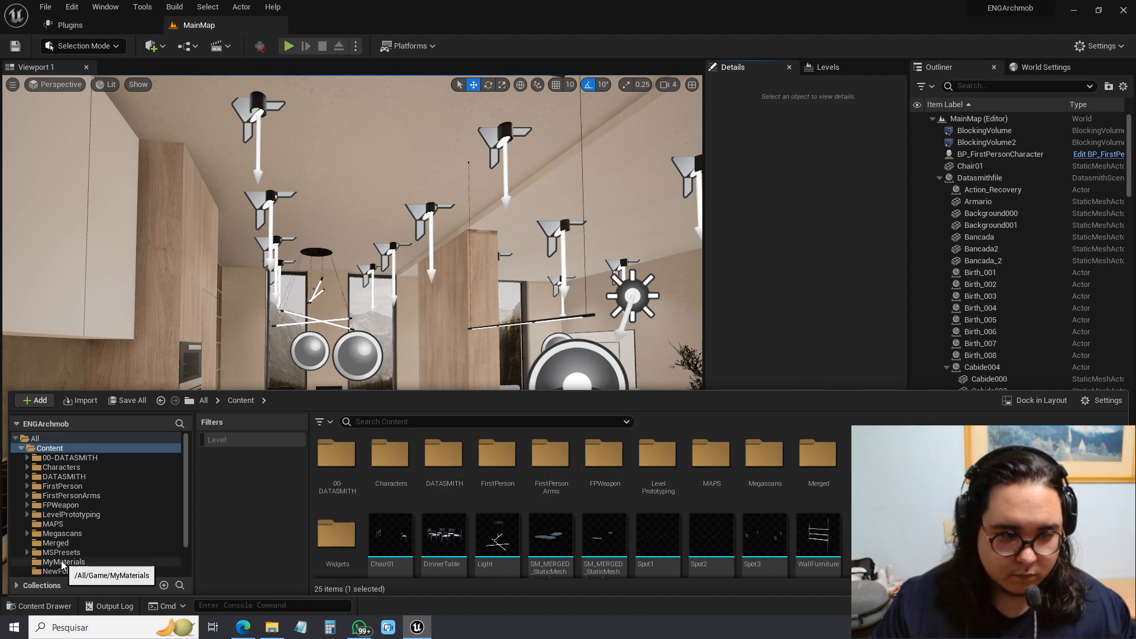
Step: Rename the NewFolder content folder as Movies
{"action": "left_click", "coordinate": [63, 572]}
{"action": "right_click", "coordinate": [63, 571]}
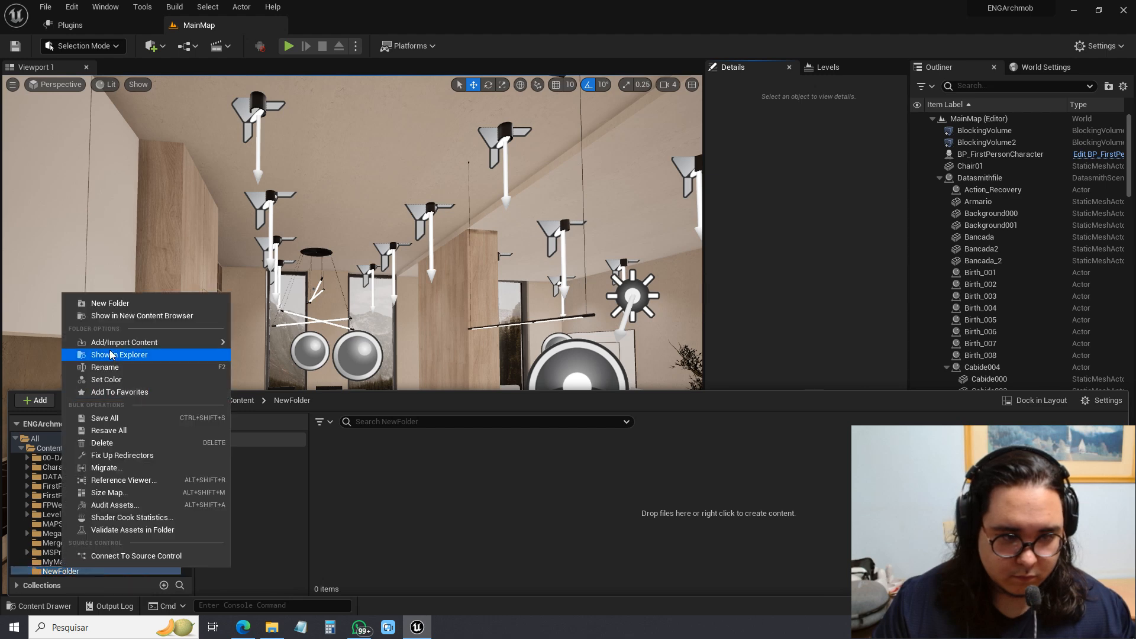
{"action": "left_click", "coordinate": [100, 367]}
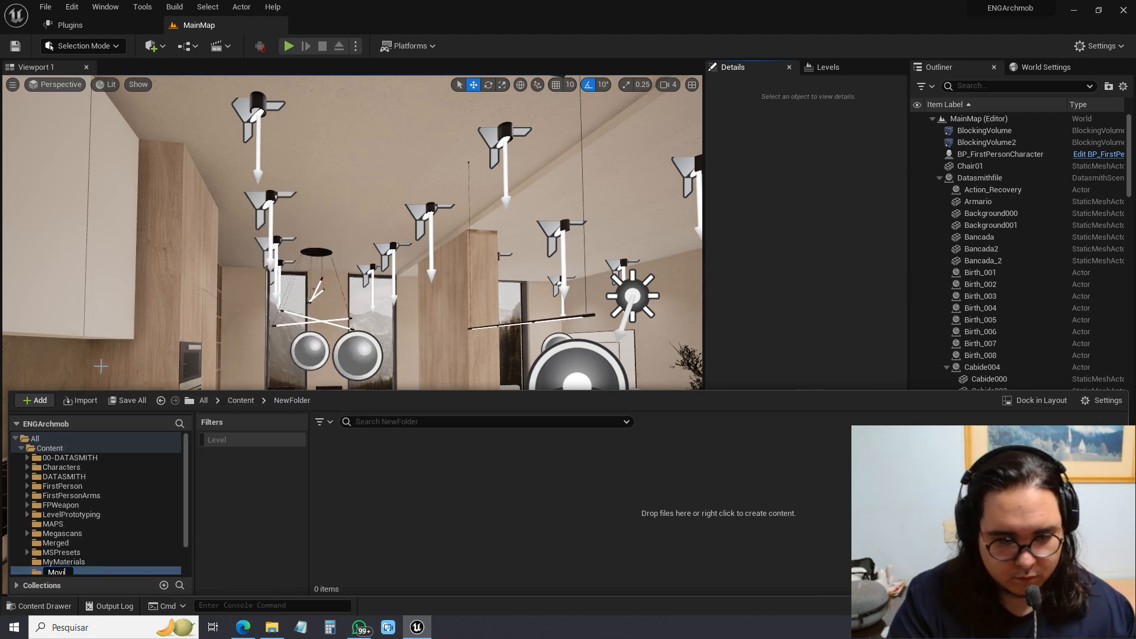
{"action": "type", "text": "Movie"}
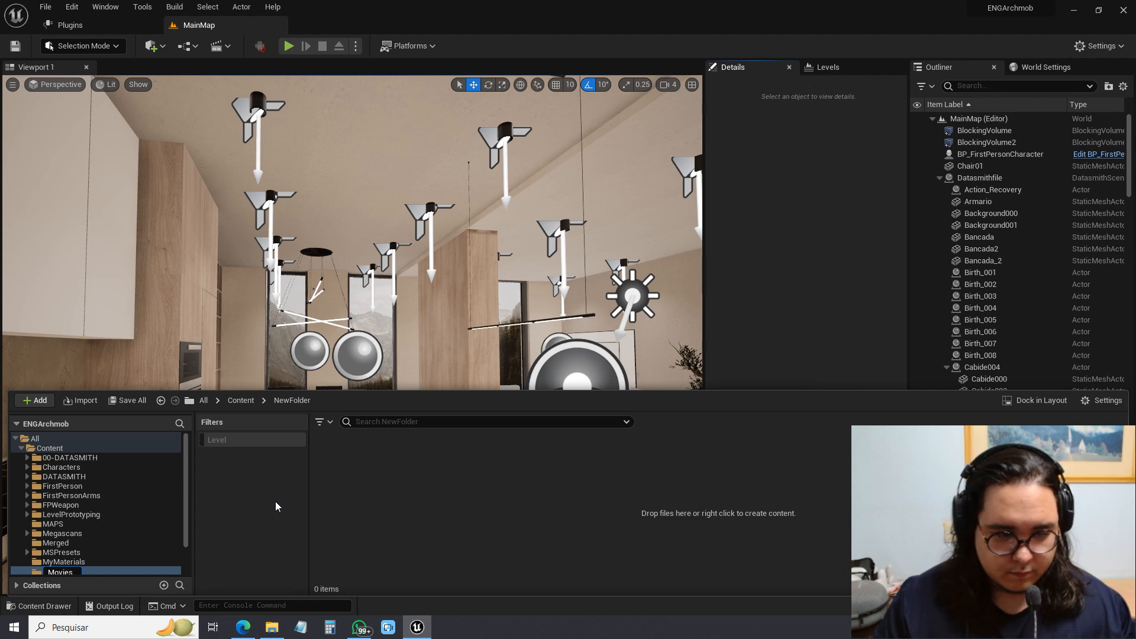
{"action": "type", "text": "s"}
{"action": "key", "text": "Return"}
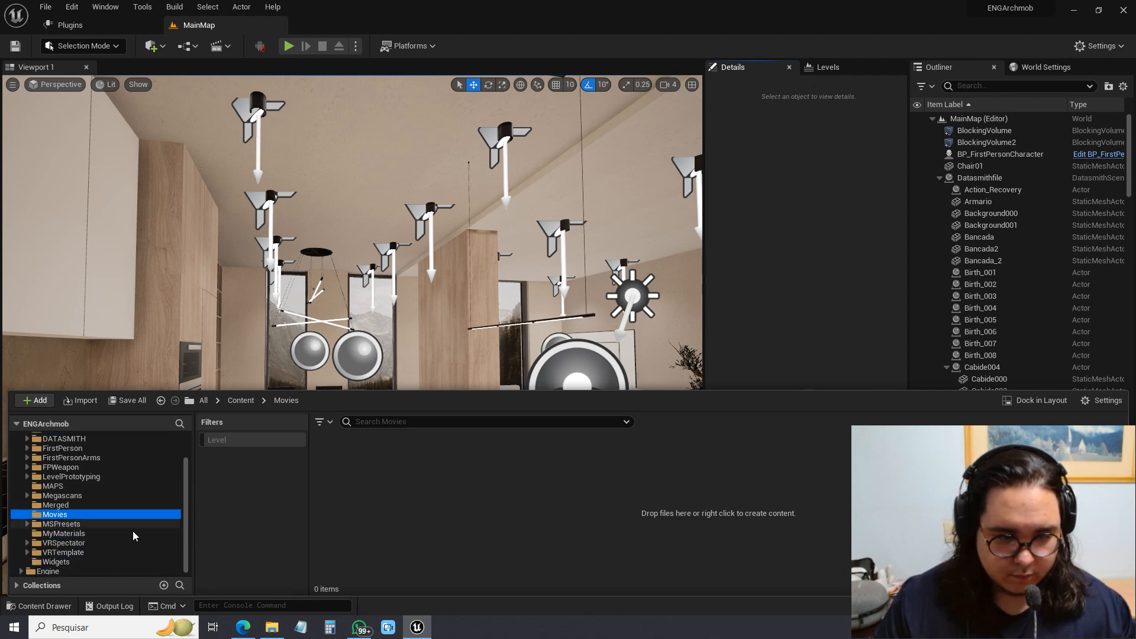
Step: Import the video 1477844_Nature_1920x1080 from the Downloads folder into the Movies content folder
{"action": "left_click", "coordinate": [279, 630]}
{"action": "left_click_drag", "start_coordinate": [256, 222], "coordinate": [354, 438]}
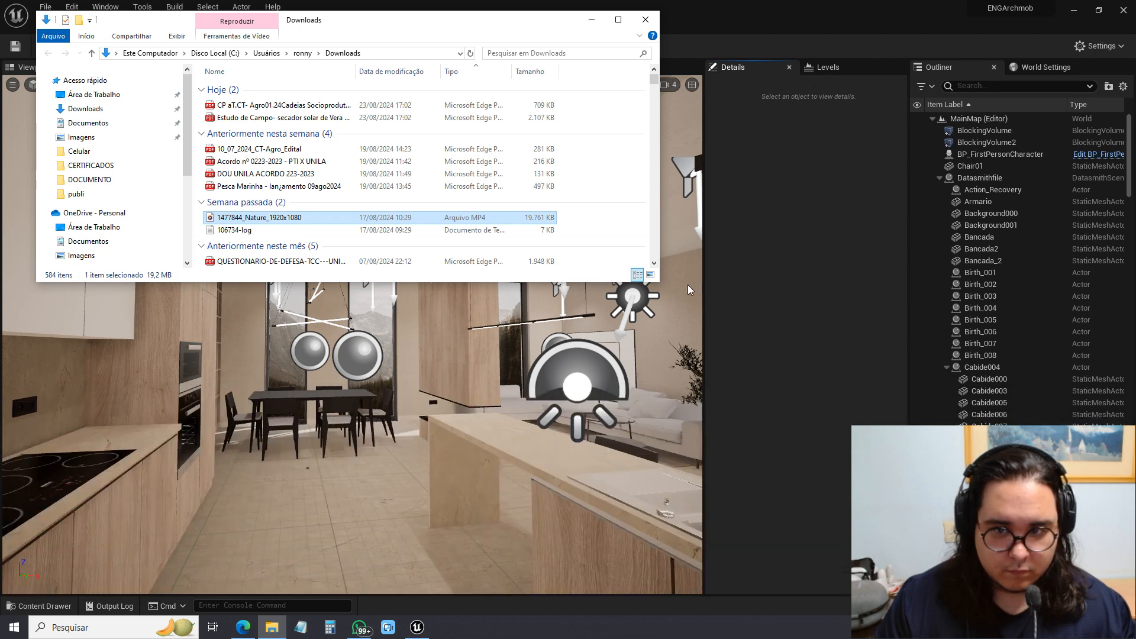
{"action": "left_click", "coordinate": [665, 283]}
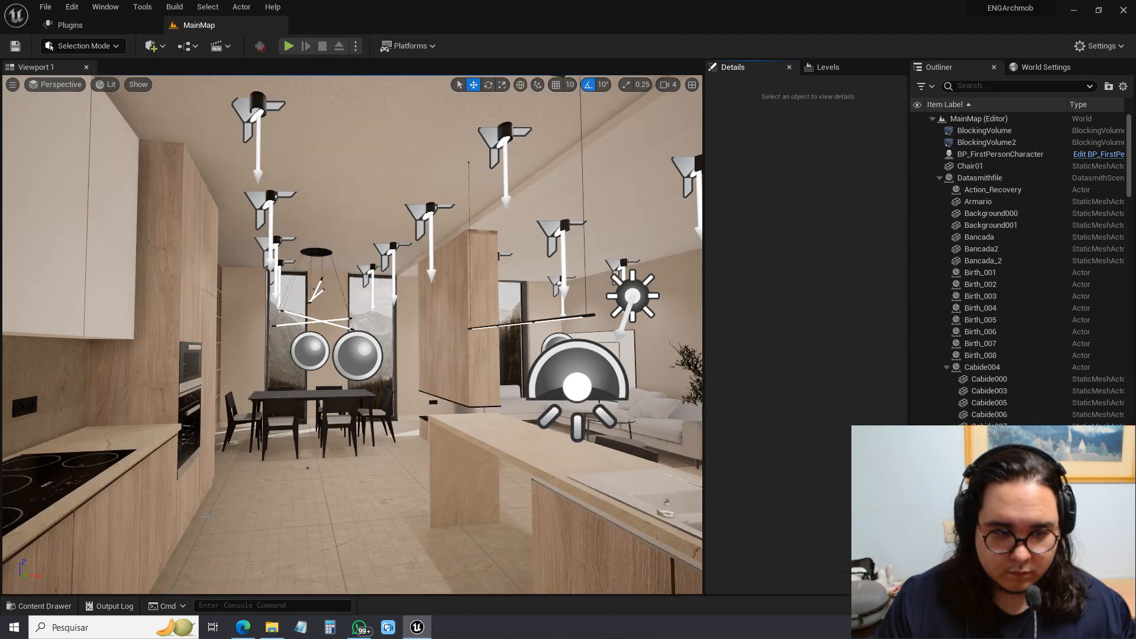
{"action": "left_click", "coordinate": [38, 606]}
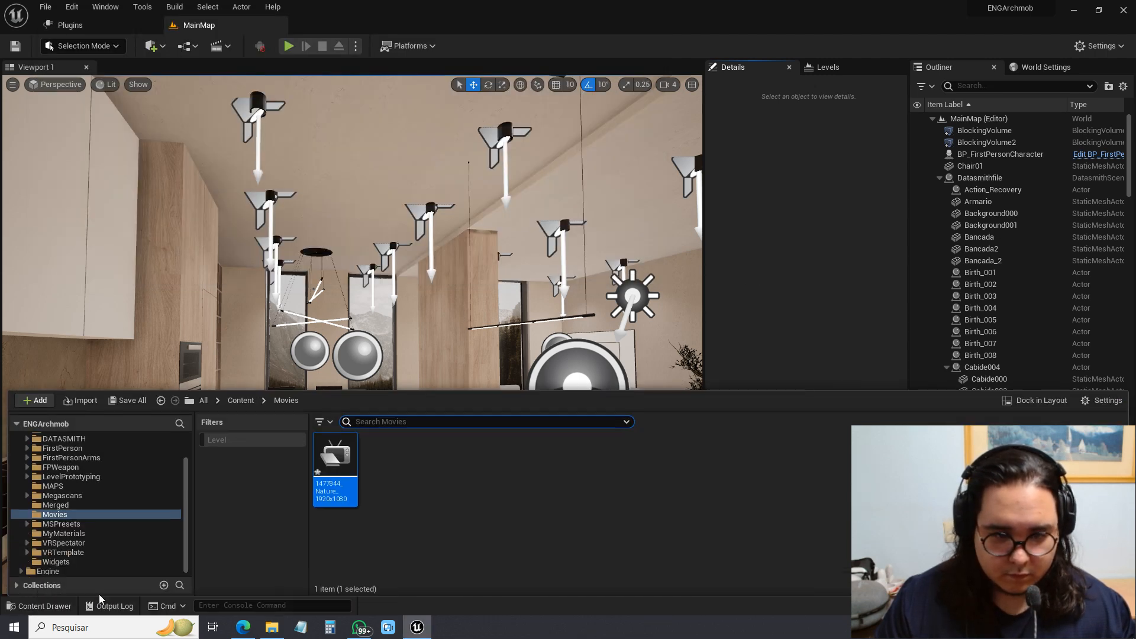
Step: Rename the imported video asset in the Movies folder as FileMediaSource
{"action": "right_click", "coordinate": [341, 490]}
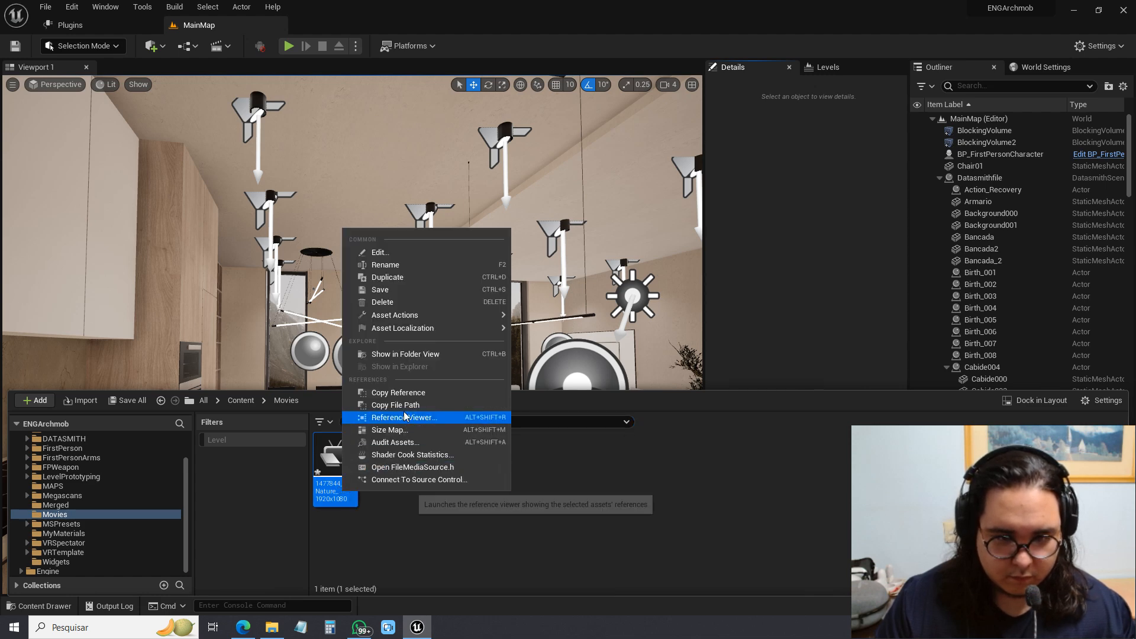
{"action": "left_click", "coordinate": [414, 270]}
{"action": "type", "text": "FileMed"}
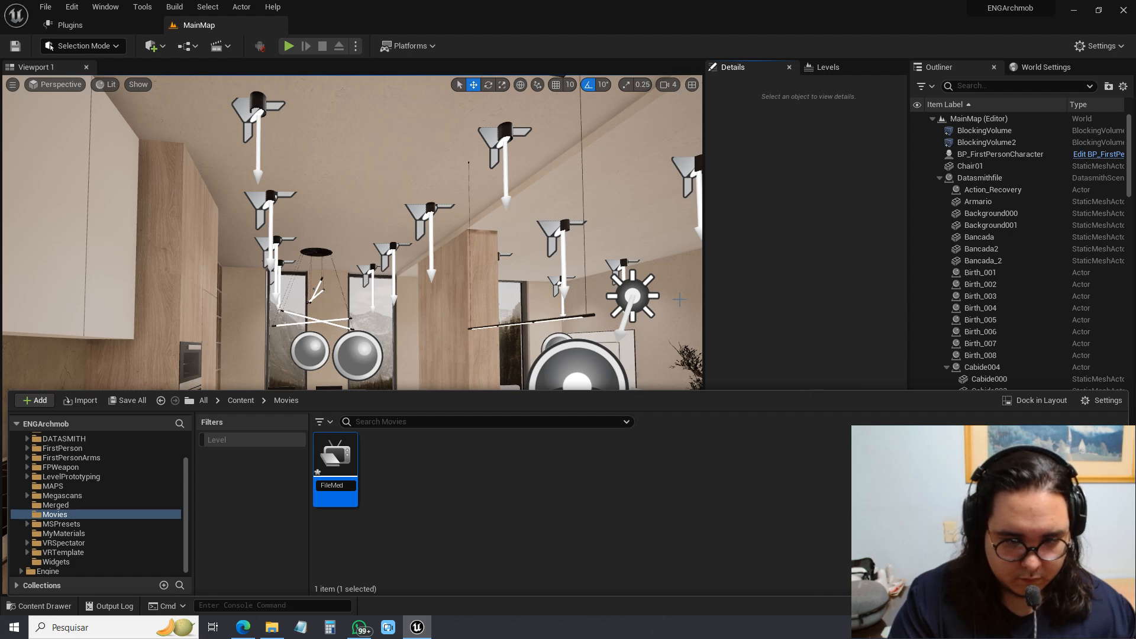
{"action": "type", "text": "iaSource"}
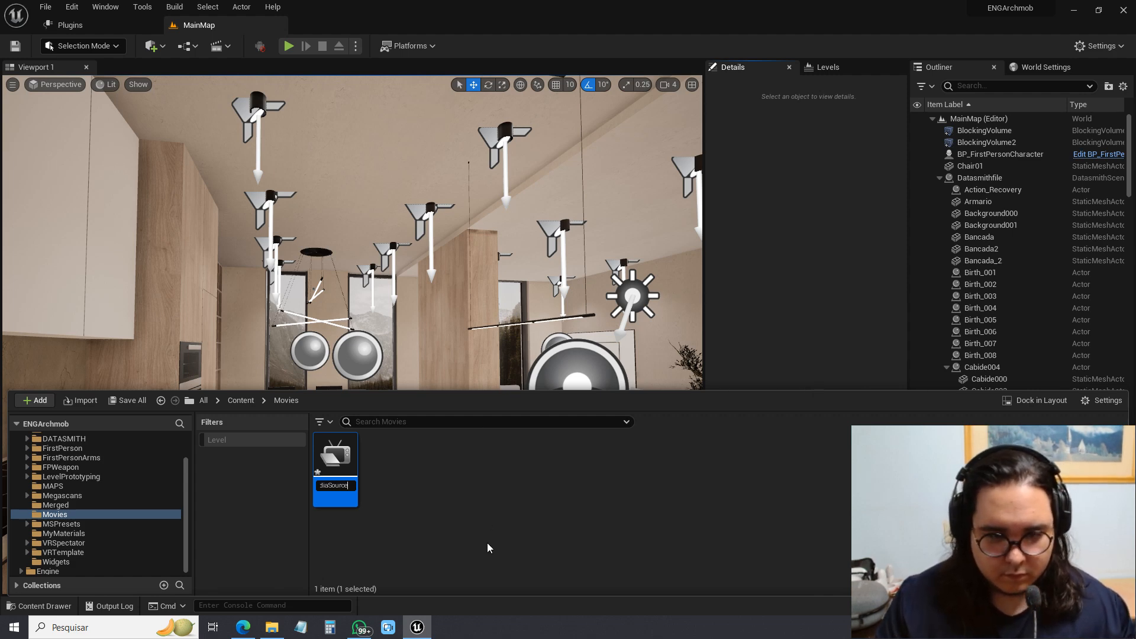
{"action": "key", "text": "Return"}
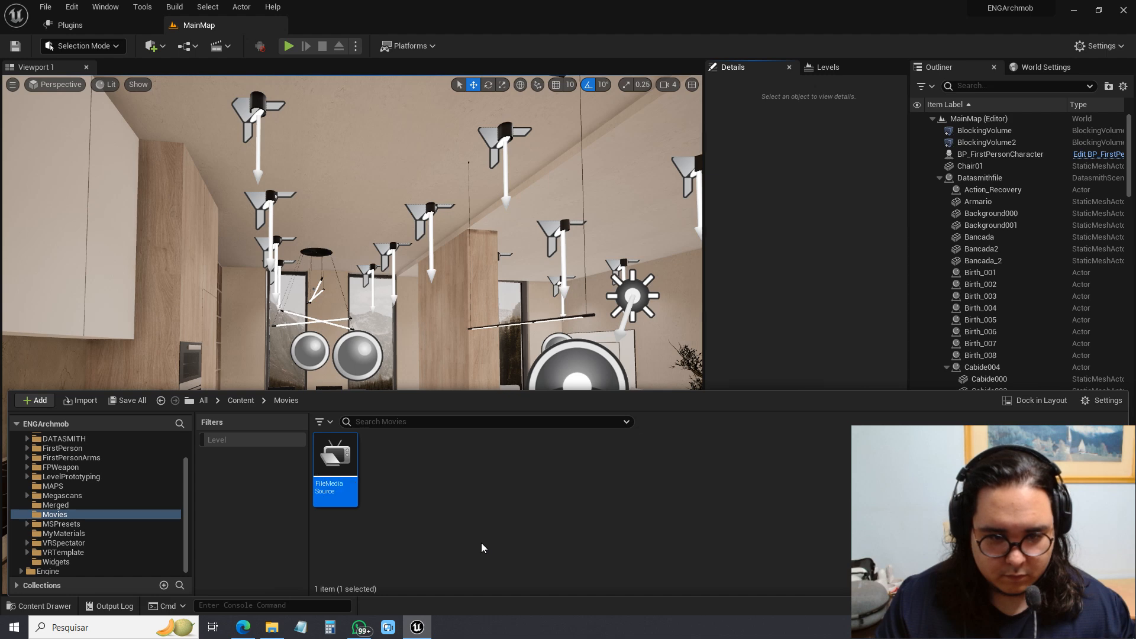
Step: Create a Platform Media Source asset named PlatformMediaSource in the Movies folder
{"action": "right_click", "coordinate": [410, 501]}
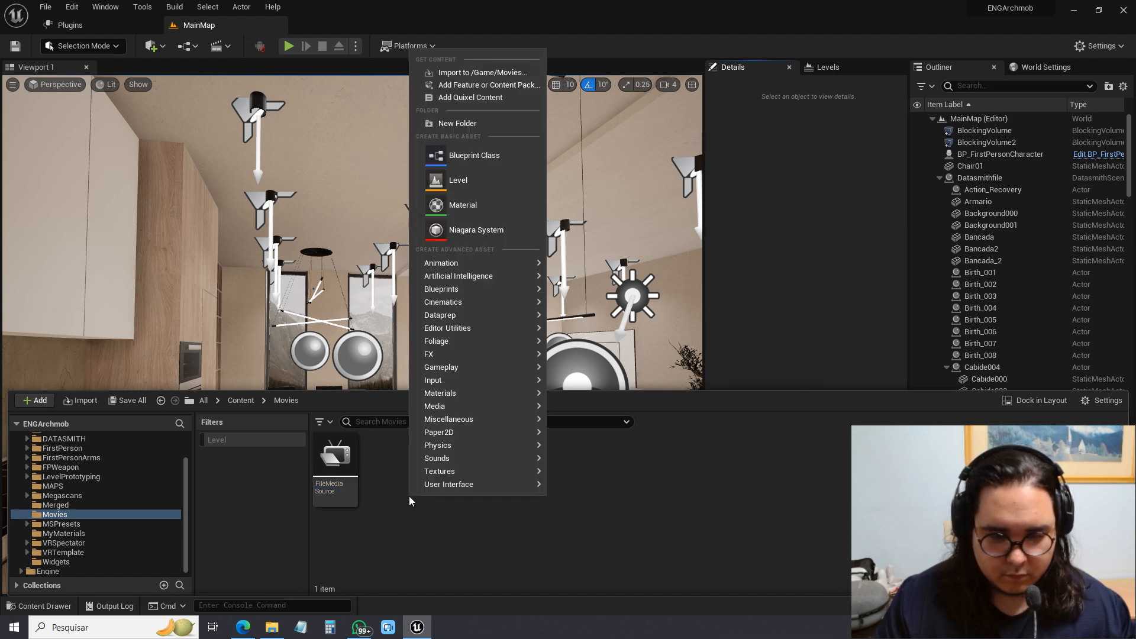
{"action": "mouse_move", "coordinate": [484, 406]}
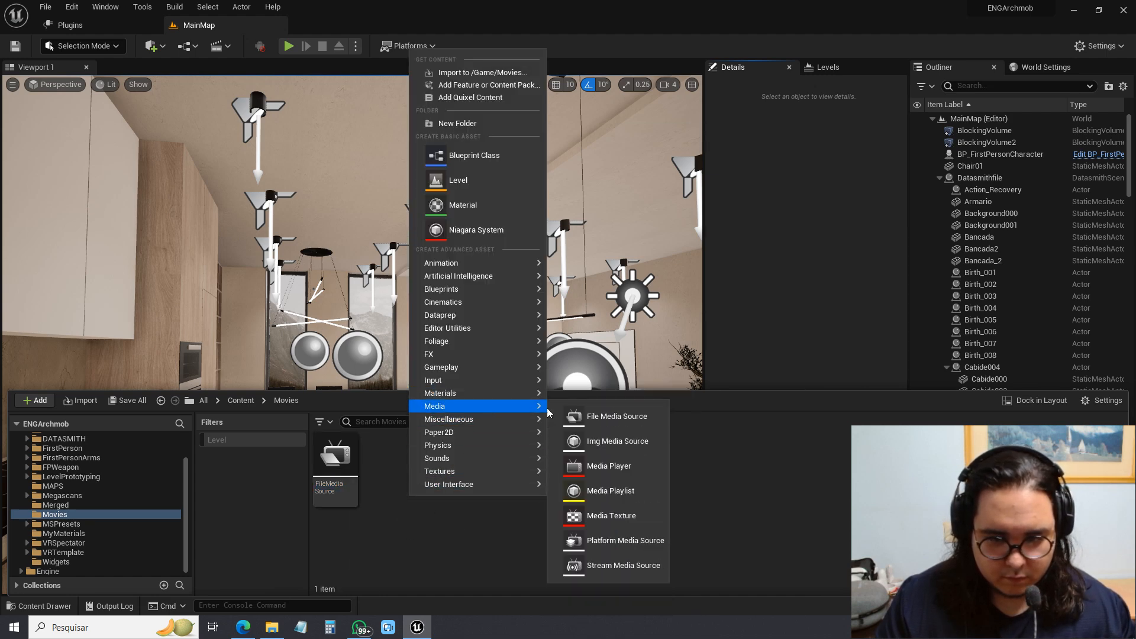
{"action": "left_click", "coordinate": [621, 541]}
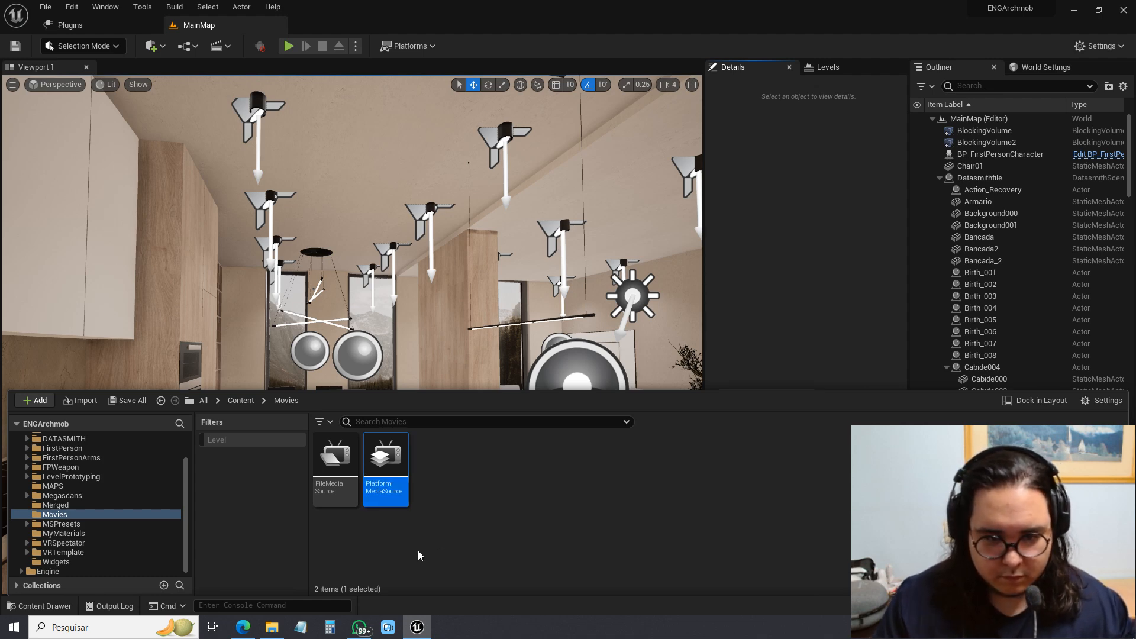
Step: Examine the FileMediaSource asset's file path and the player override options available for Android
{"action": "double_click", "coordinate": [335, 457]}
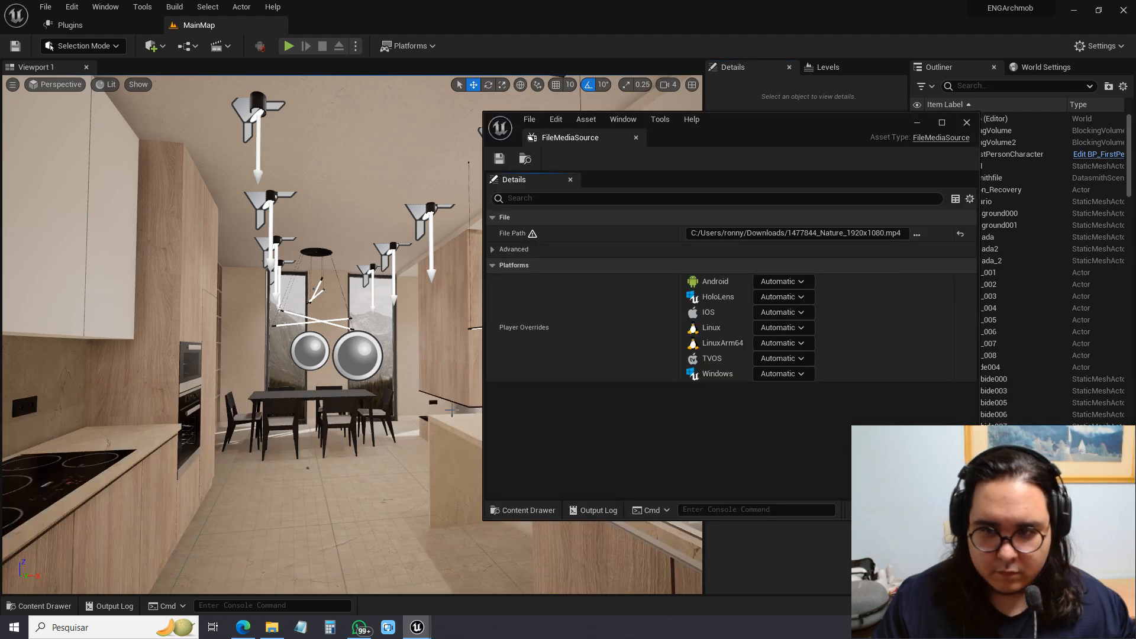
{"action": "left_click", "coordinate": [942, 123]}
{"action": "left_click_drag", "start_coordinate": [463, 121], "coordinate": [637, 118]}
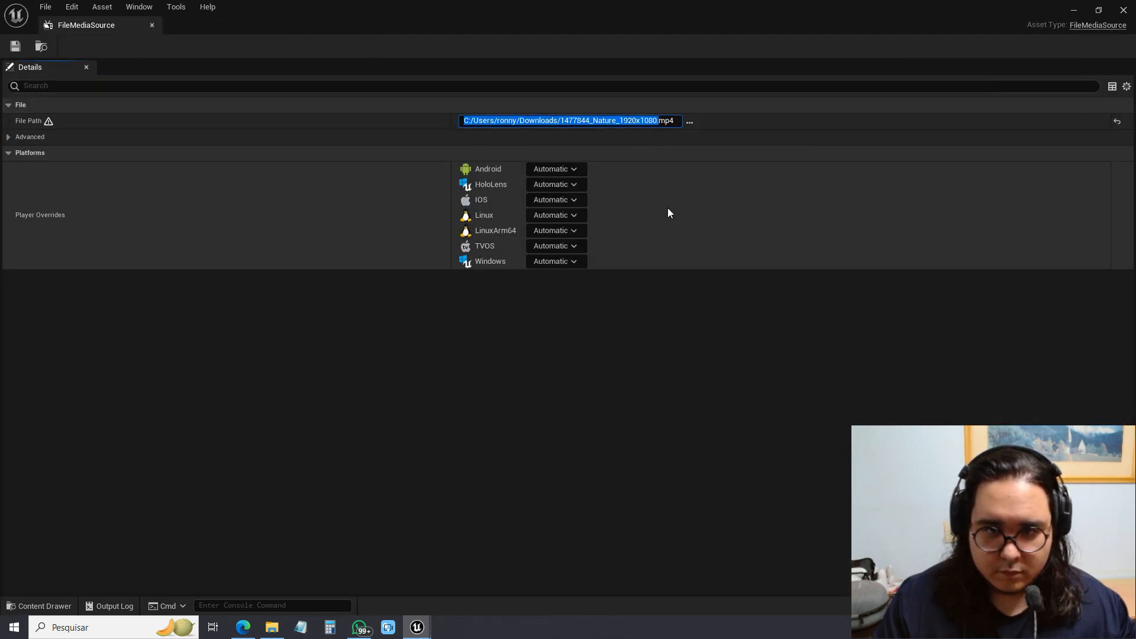
{"action": "left_click", "coordinate": [620, 322]}
{"action": "left_click", "coordinate": [565, 169]}
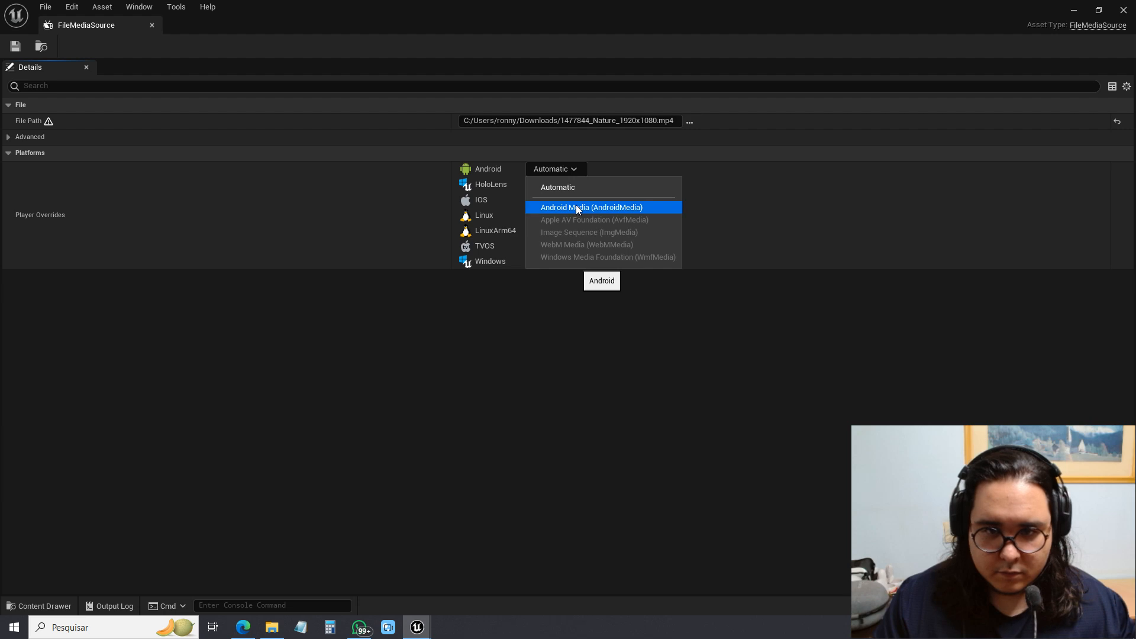
{"action": "left_click", "coordinate": [569, 323]}
{"action": "left_click", "coordinate": [1118, 10]}
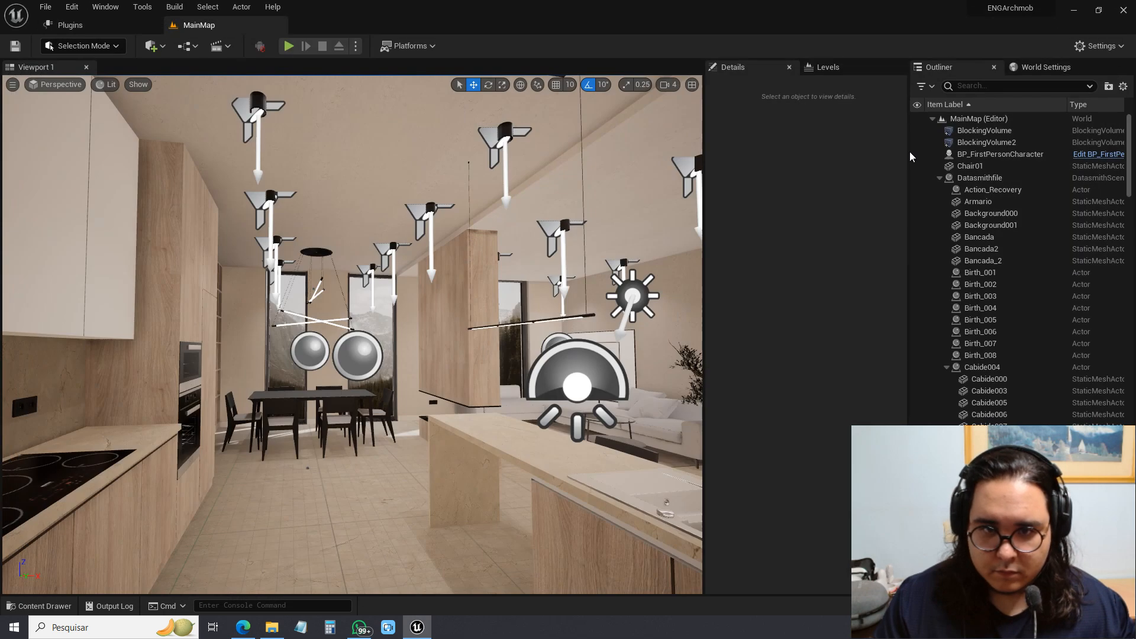
Step: Assign FileMediaSource as the Android media source of the PlatformMediaSource asset
{"action": "left_click", "coordinate": [27, 606]}
{"action": "double_click", "coordinate": [392, 480]}
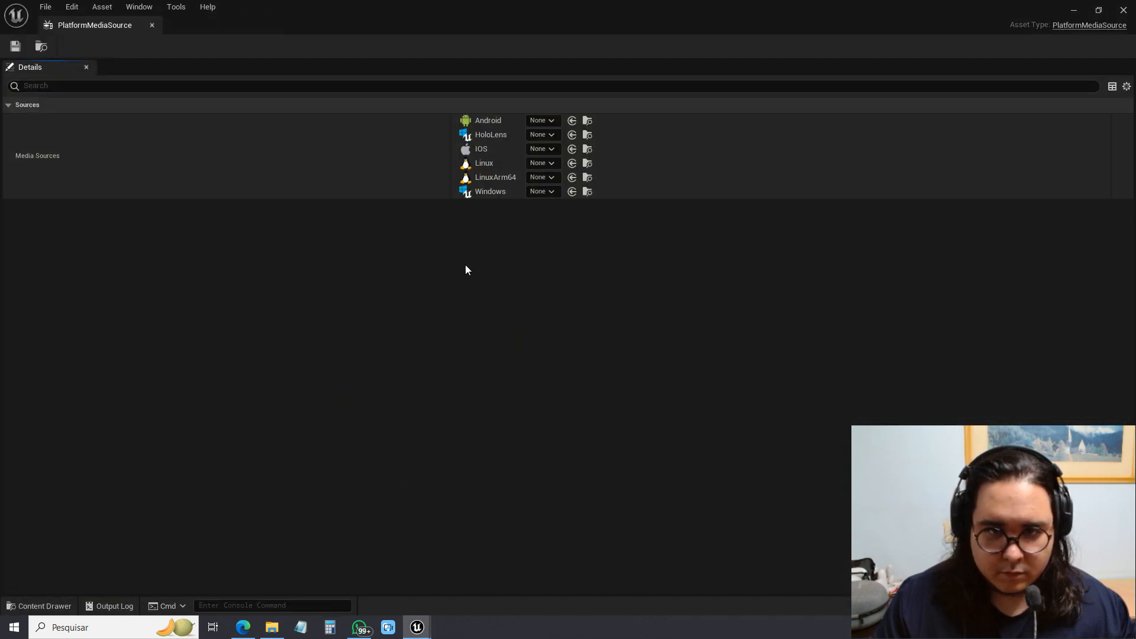
{"action": "left_click", "coordinate": [542, 121]}
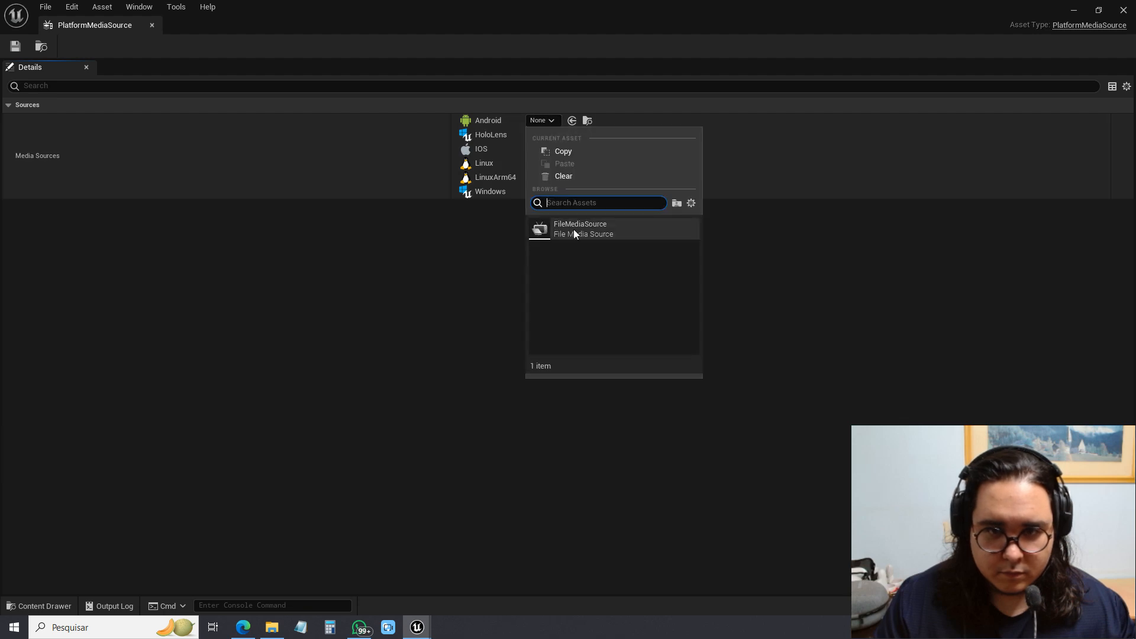
{"action": "left_click", "coordinate": [573, 231]}
{"action": "left_click", "coordinate": [1123, 10]}
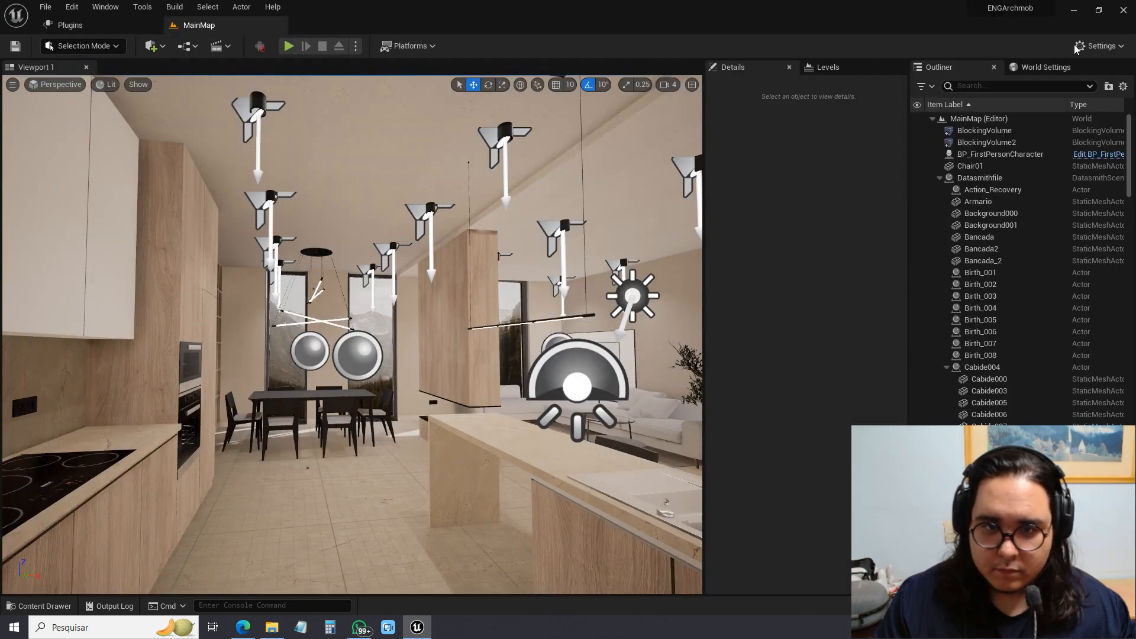
Step: Create a Media Player named MediaPlayer in the Movies folder, with a linked video output MediaTexture asset
{"action": "left_click", "coordinate": [39, 606]}
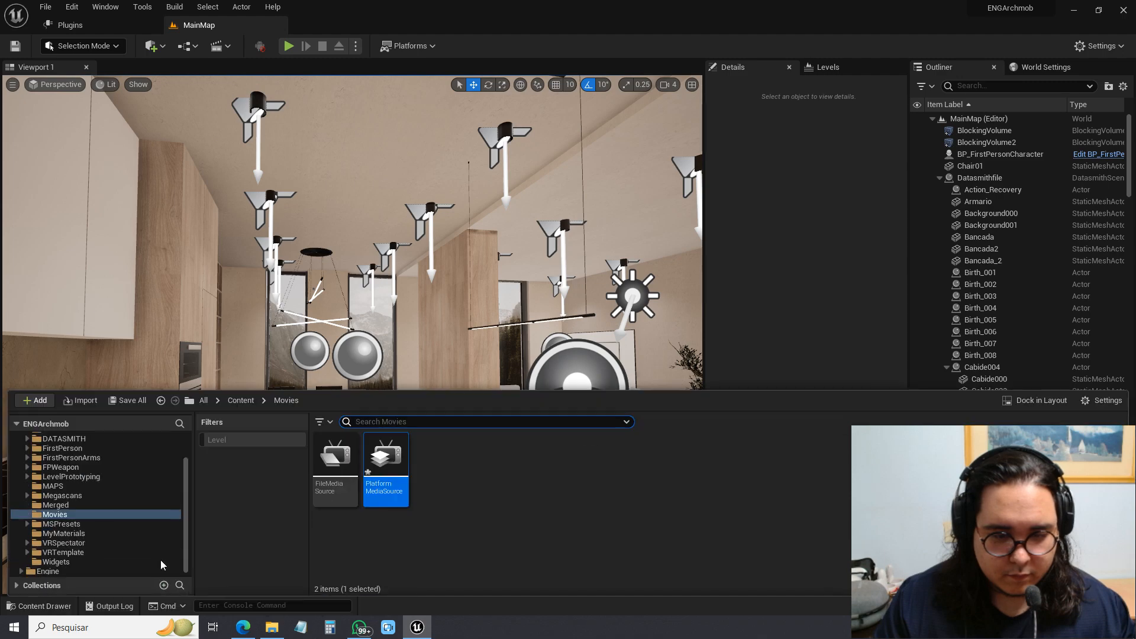
{"action": "right_click", "coordinate": [462, 496]}
{"action": "mouse_move", "coordinate": [533, 406]}
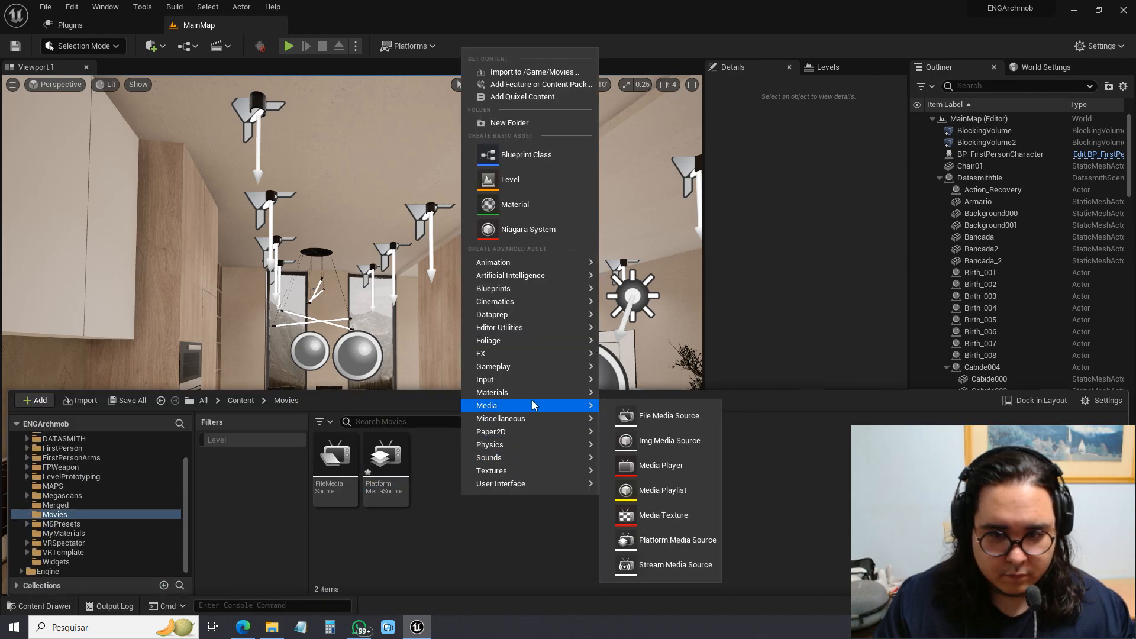
{"action": "left_click", "coordinate": [646, 465]}
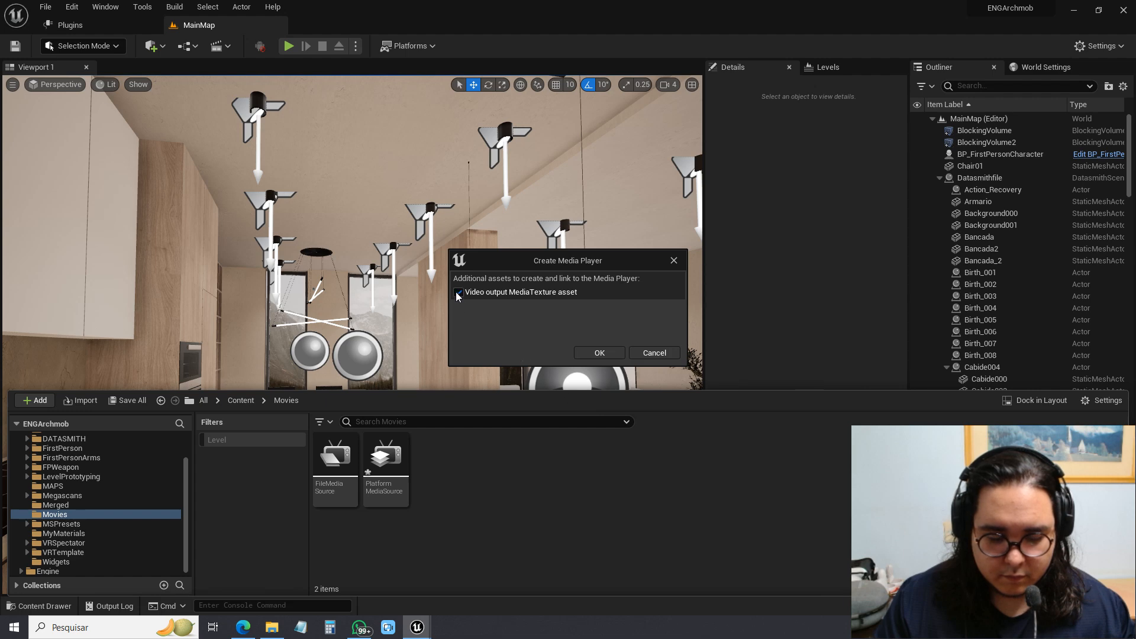
{"action": "left_click", "coordinate": [597, 353]}
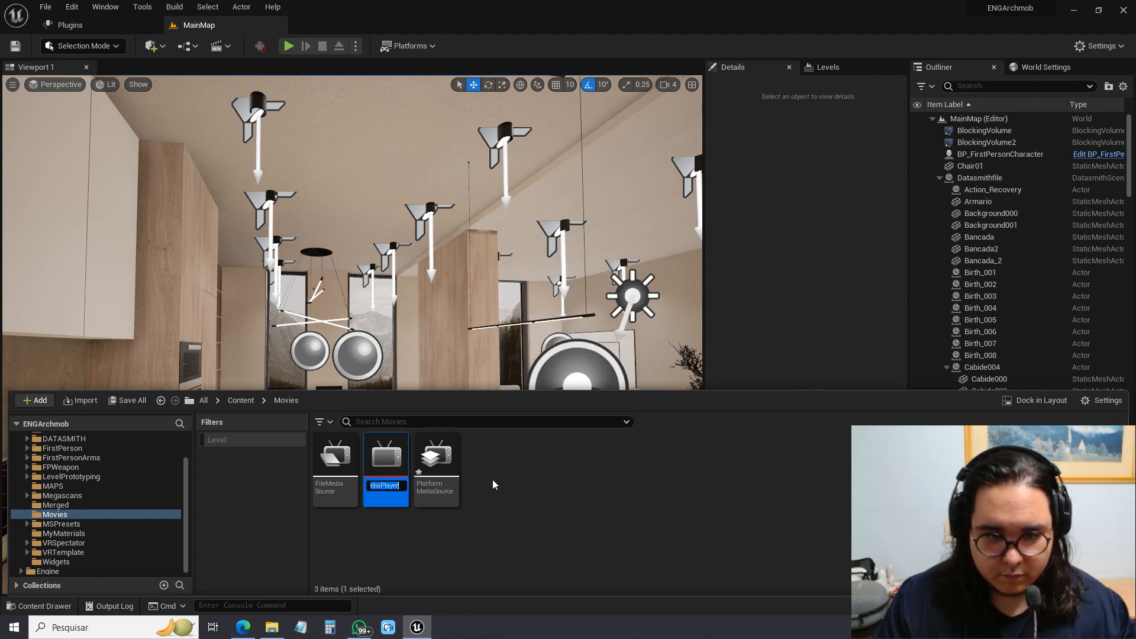
{"action": "type", "text": "Med"}
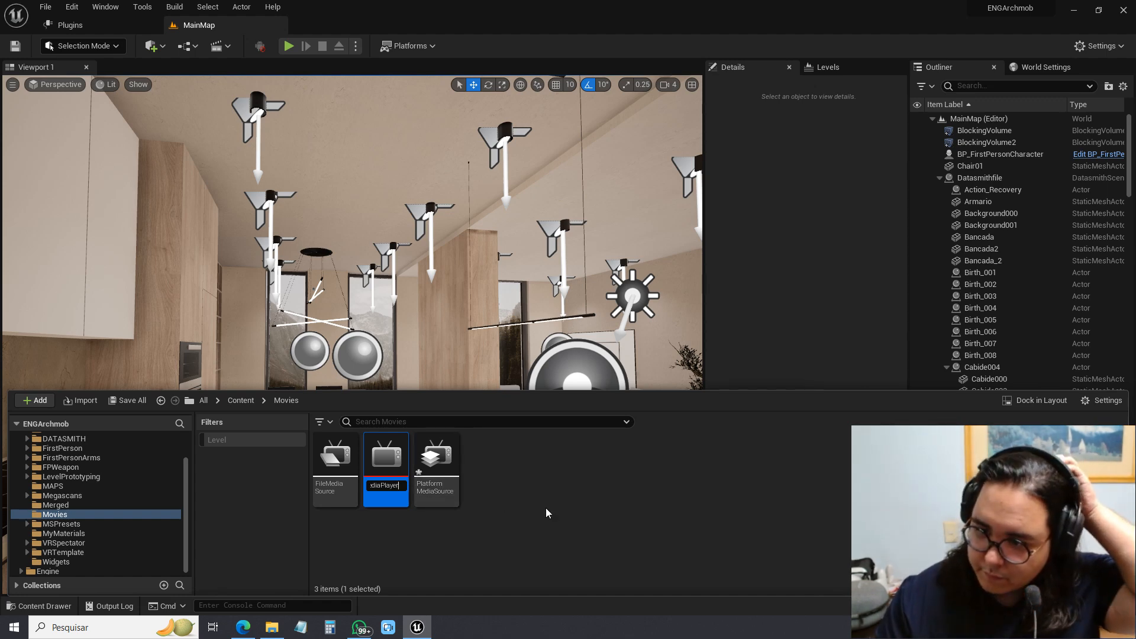
{"action": "key", "text": "Return"}
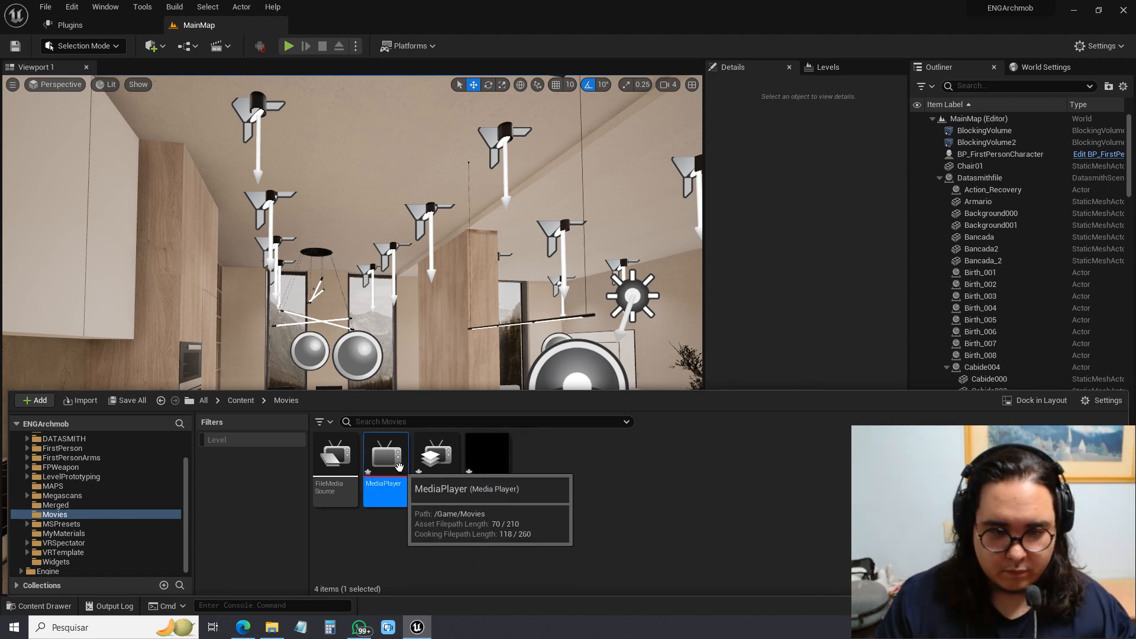
{"action": "left_click", "coordinate": [487, 464]}
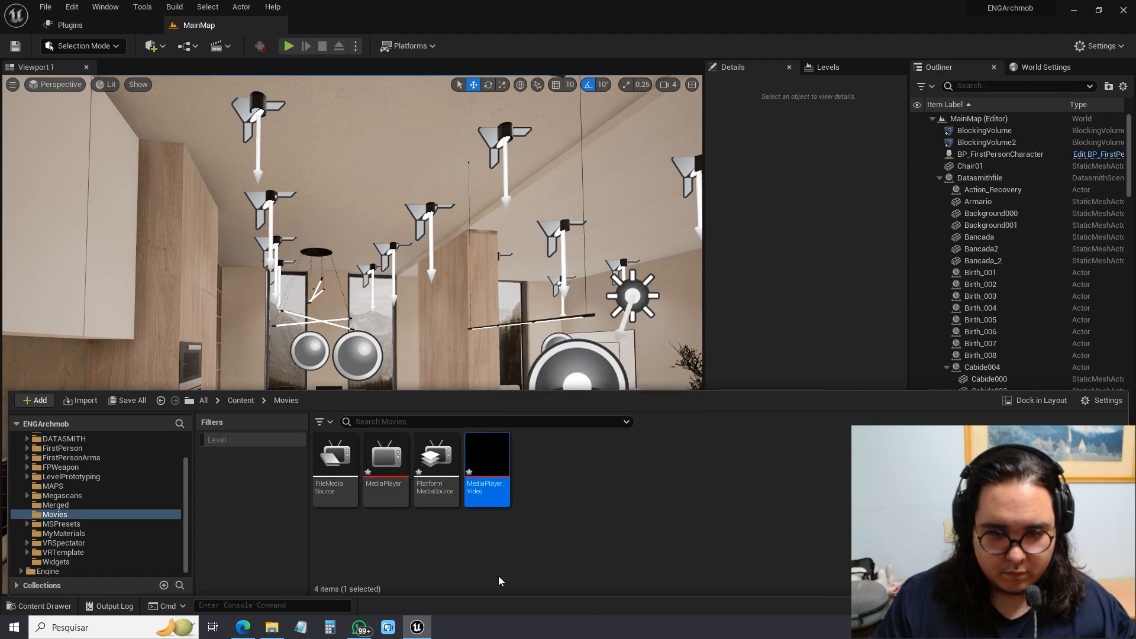
Step: Open the MediaPlayer asset in a smaller window and play FileMediaSource in it
{"action": "double_click", "coordinate": [380, 461]}
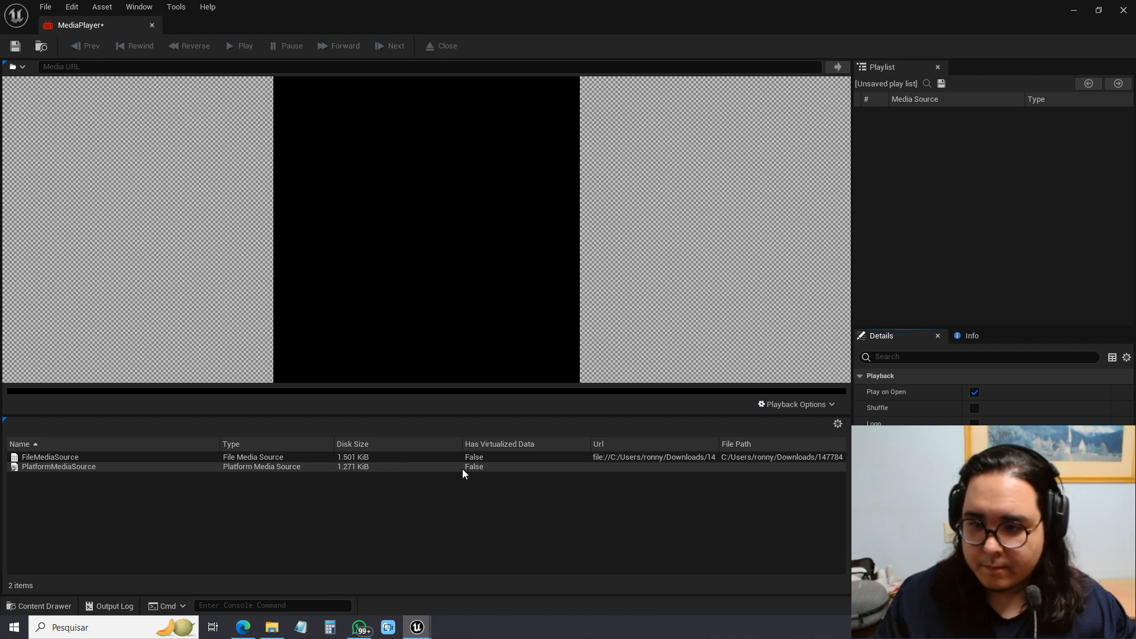
{"action": "left_click", "coordinate": [1099, 11]}
{"action": "left_click_drag", "start_coordinate": [840, 122], "coordinate": [487, 90]}
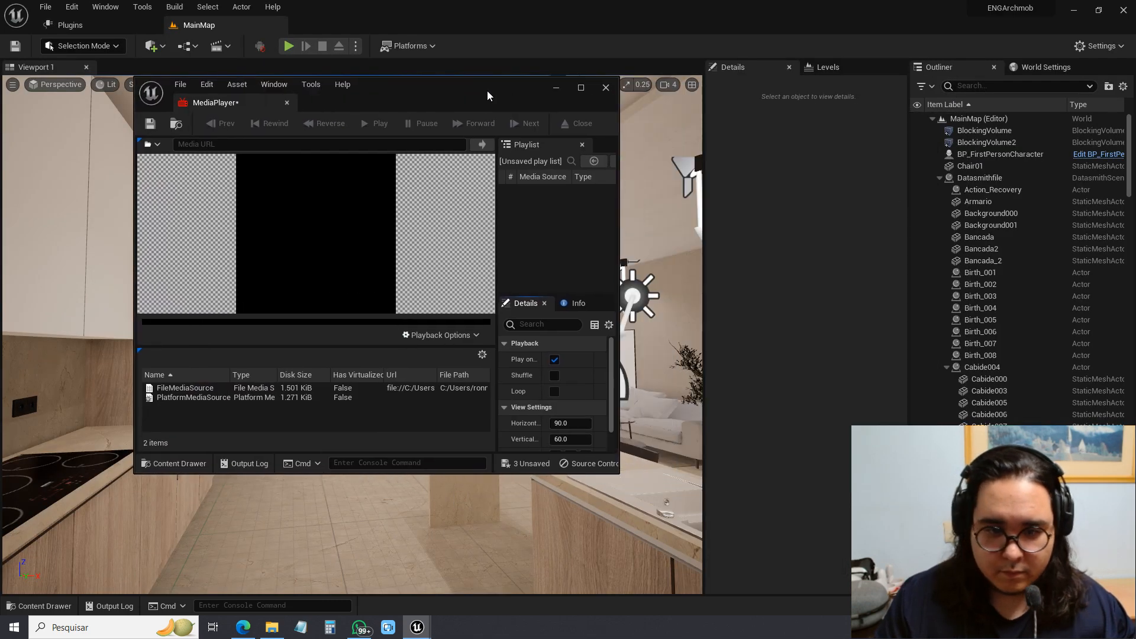
{"action": "left_click_drag", "start_coordinate": [137, 474], "coordinate": [27, 595]}
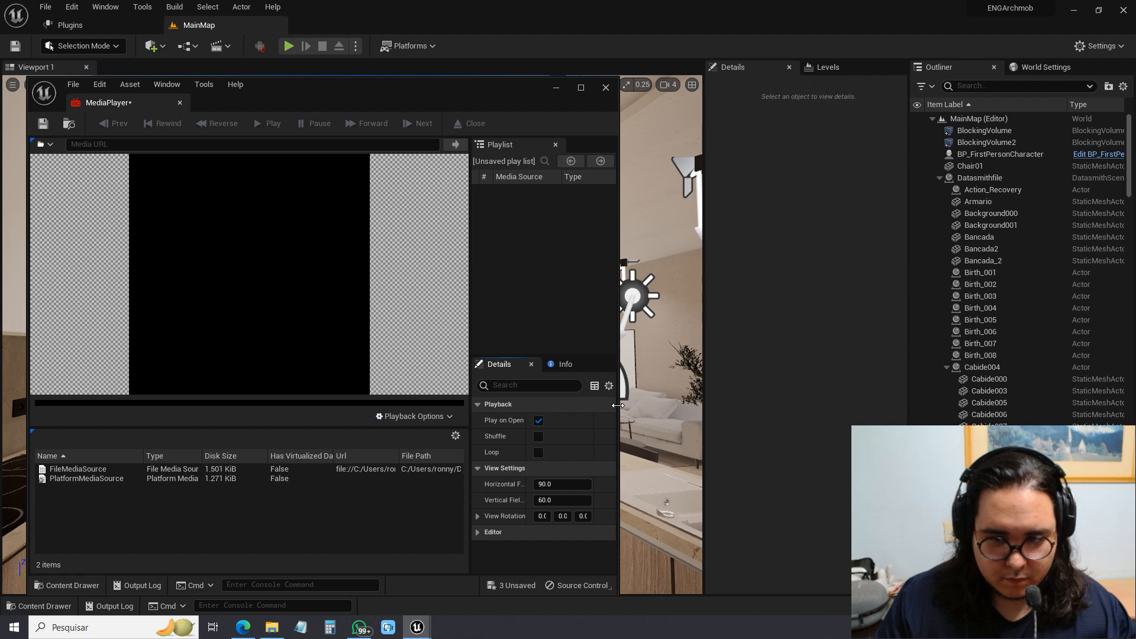
{"action": "left_click_drag", "start_coordinate": [618, 406], "coordinate": [743, 403]}
{"action": "left_click", "coordinate": [571, 532]}
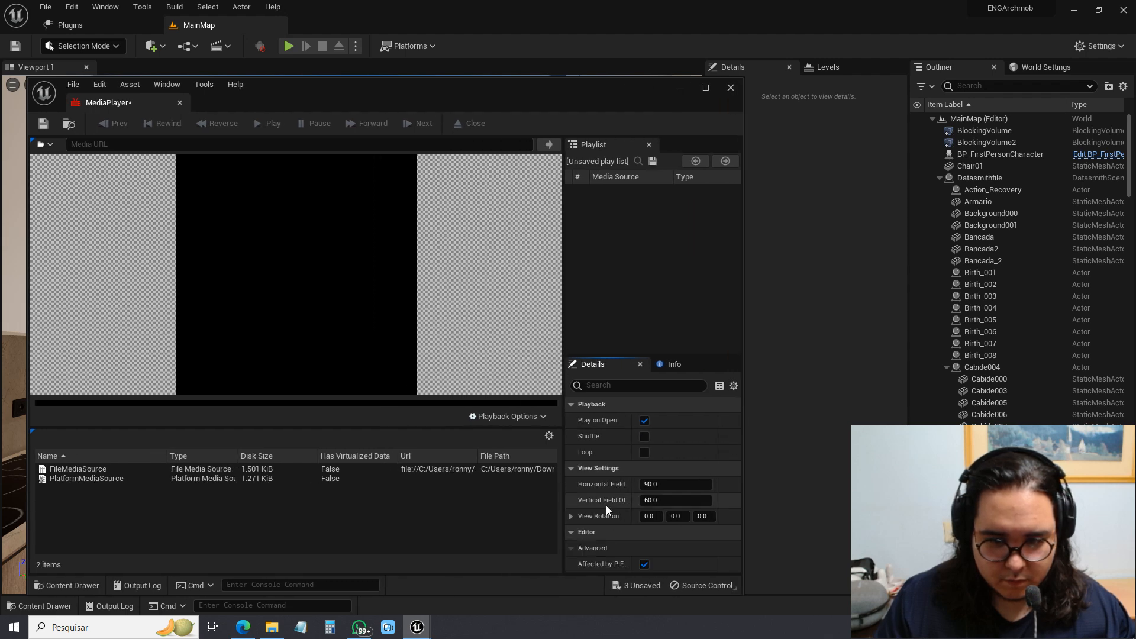
{"action": "left_click", "coordinate": [575, 533]}
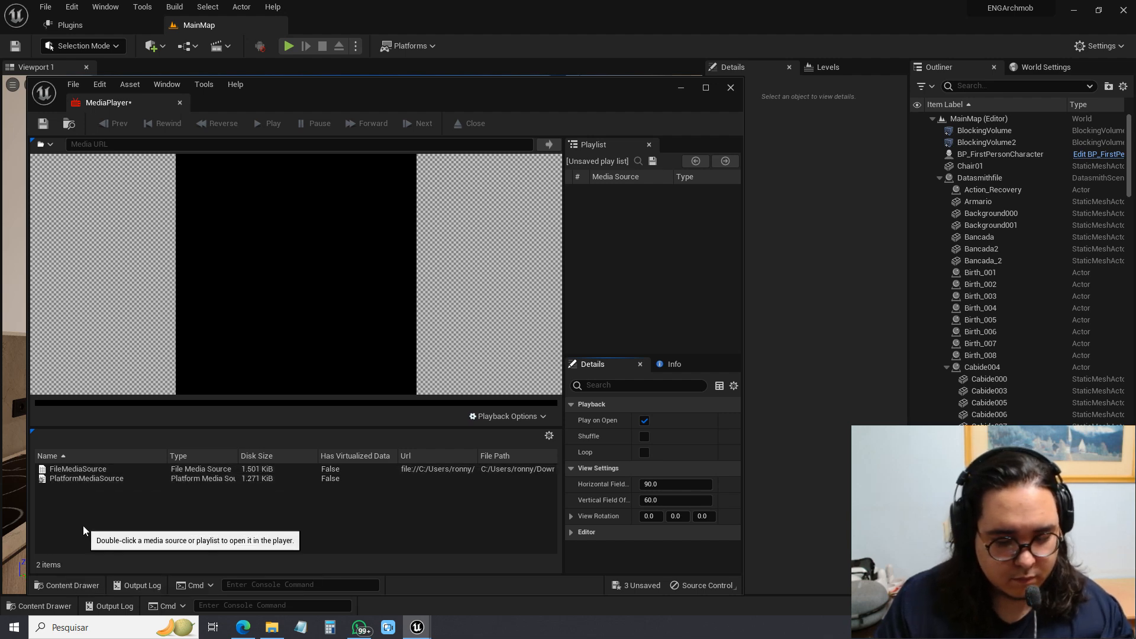
{"action": "double_click", "coordinate": [76, 469]}
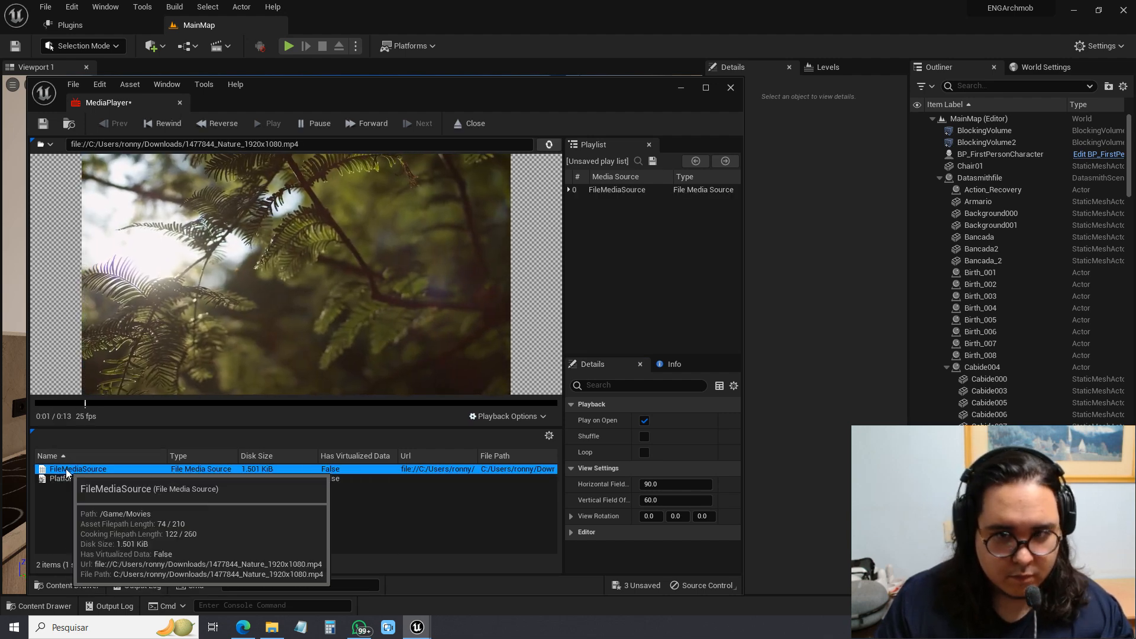
{"action": "left_click", "coordinate": [730, 87]}
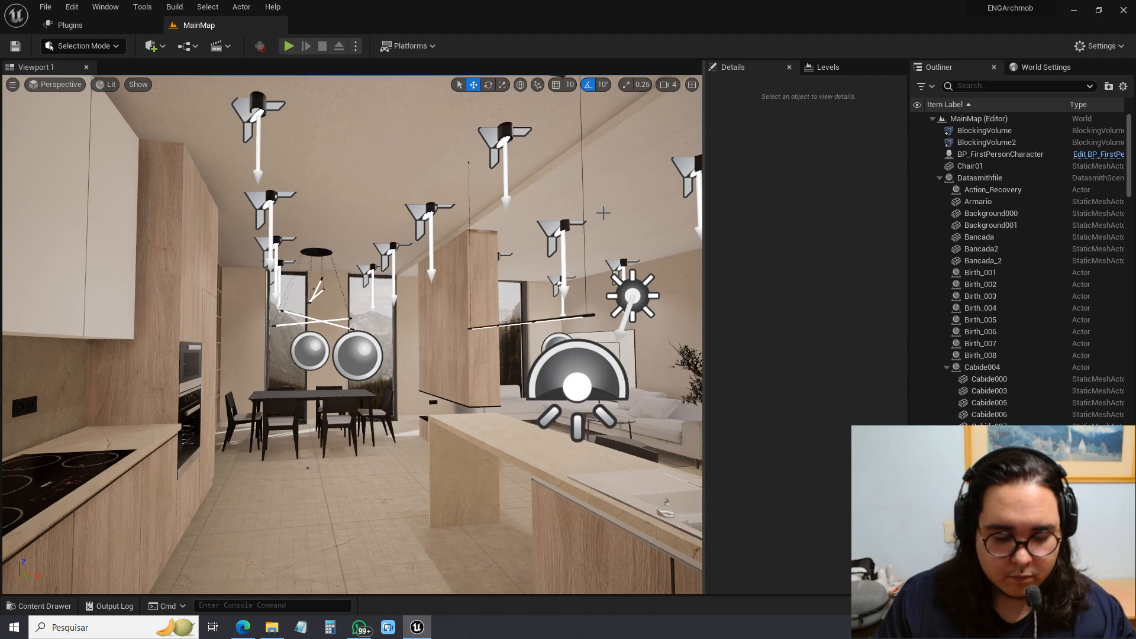
Step: Create a material named TV_Material in the Movies folder
{"action": "left_click", "coordinate": [39, 605]}
{"action": "right_click", "coordinate": [567, 472]}
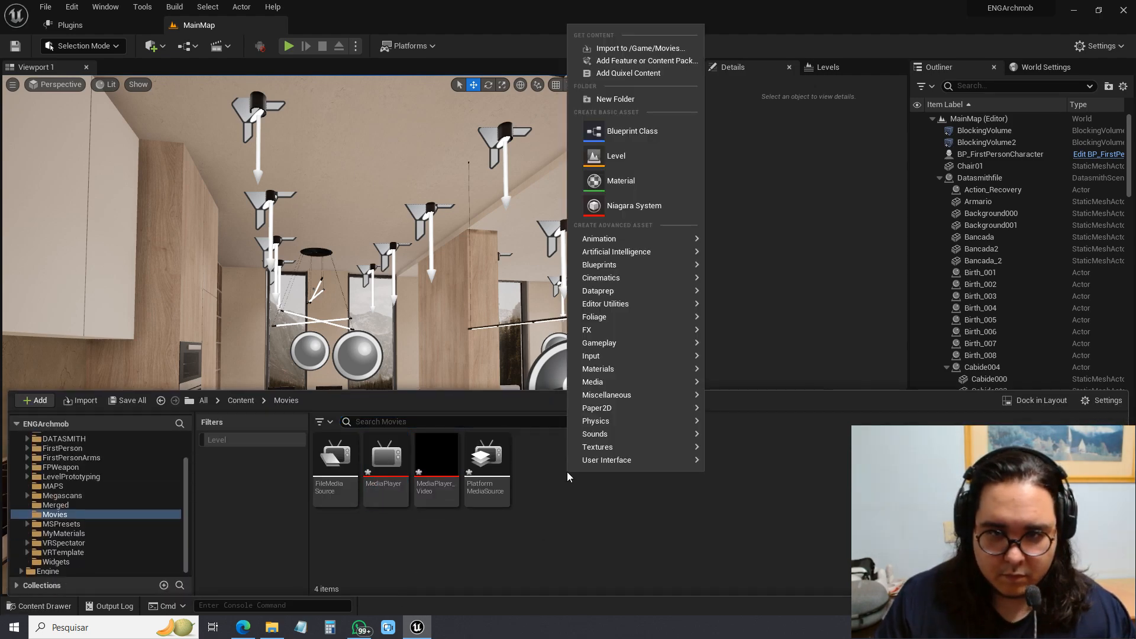
{"action": "left_click", "coordinate": [654, 181]}
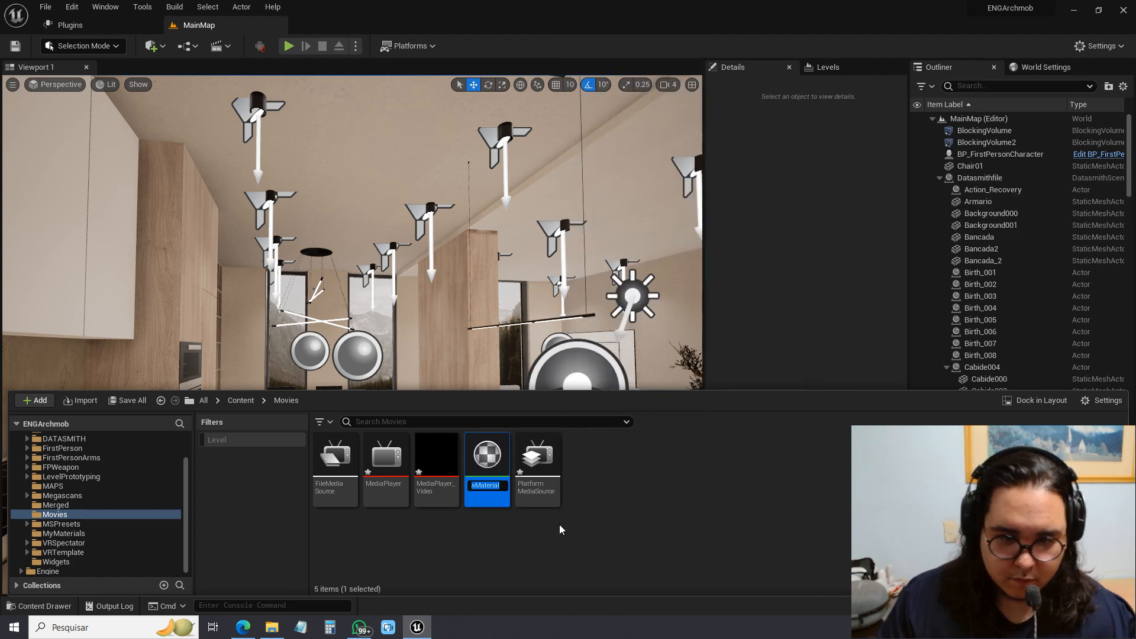
{"action": "type", "text": "TV"}
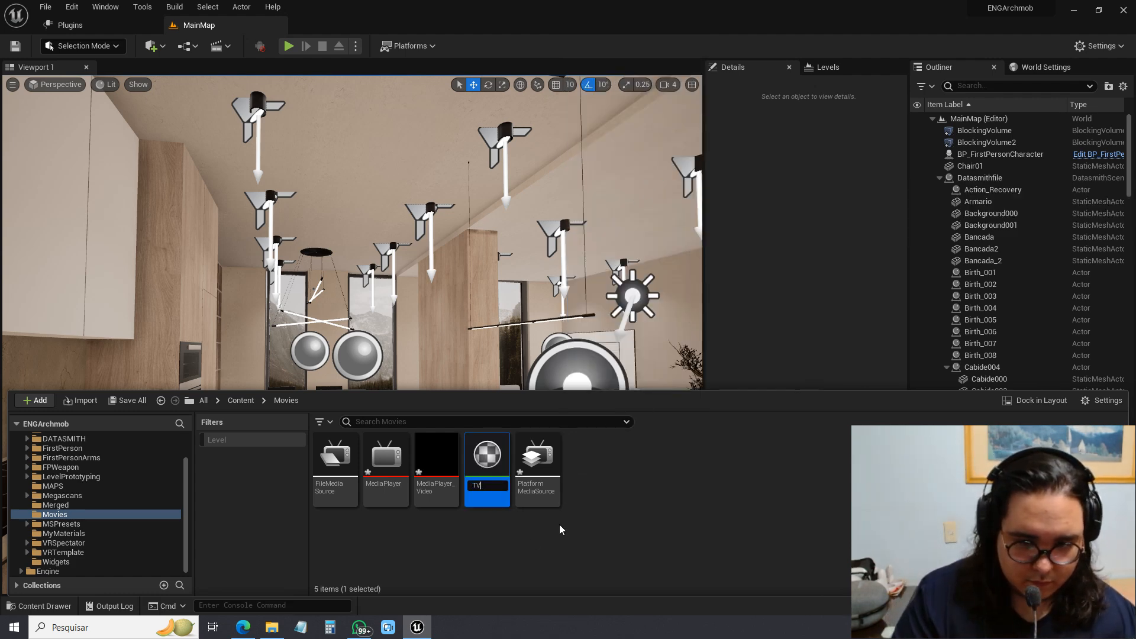
{"action": "type", "text": "_Material"}
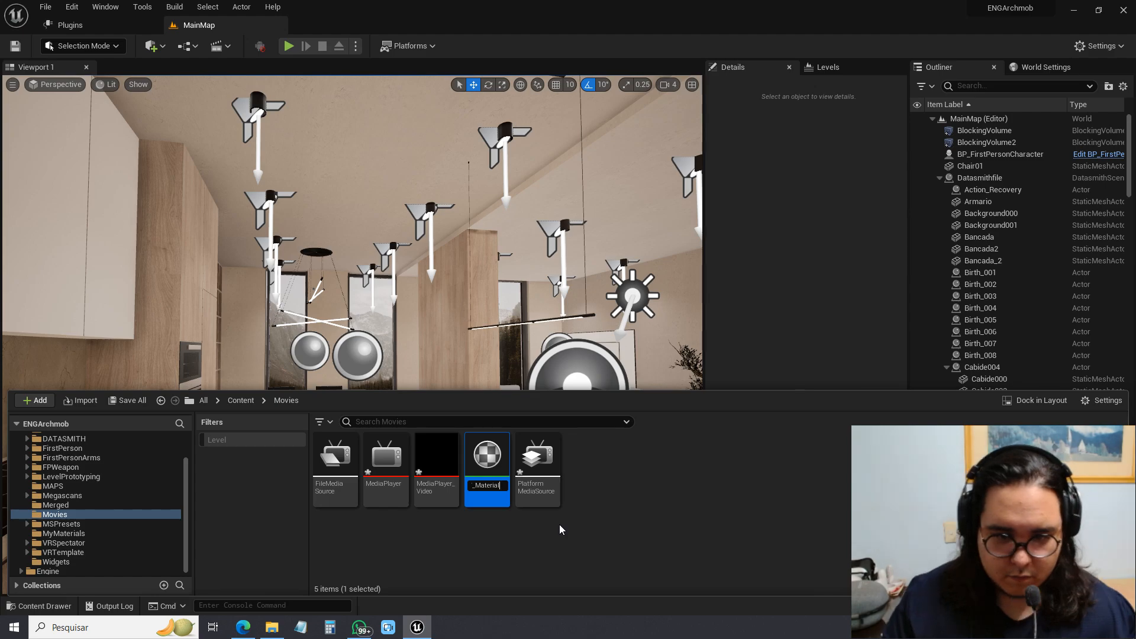
{"action": "key", "text": "Return"}
Step: Open the TV_Material asset for editing and move its window so that it leaves the Outliner uncovered
{"action": "key", "text": "w"}
{"action": "right_click_drag", "start_coordinate": [521, 296], "coordinate": [444, 294]}
{"action": "left_click", "coordinate": [39, 606]}
{"action": "double_click", "coordinate": [538, 455]}
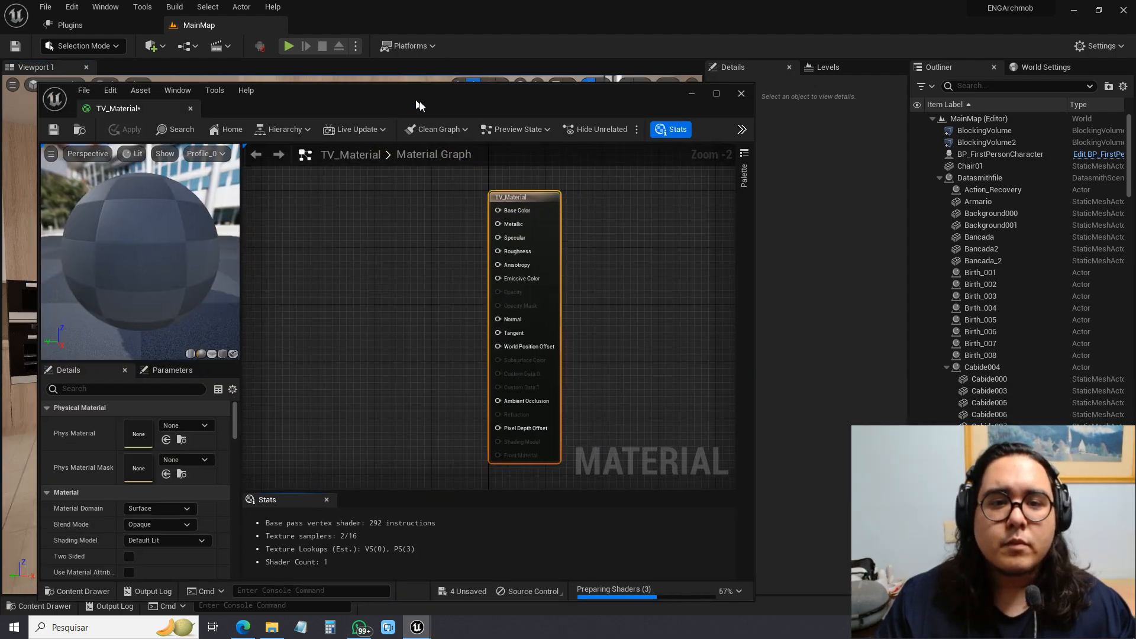
{"action": "left_click_drag", "start_coordinate": [141, 57], "coordinate": [1, 1]}
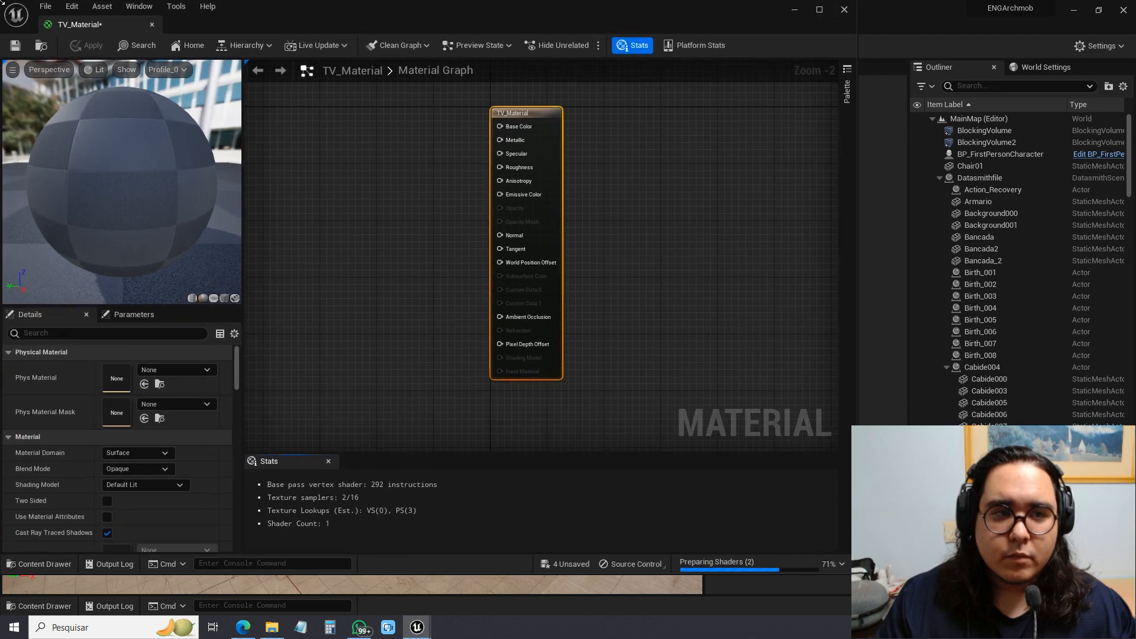
{"action": "right_click_drag", "start_coordinate": [452, 328], "coordinate": [484, 346]}
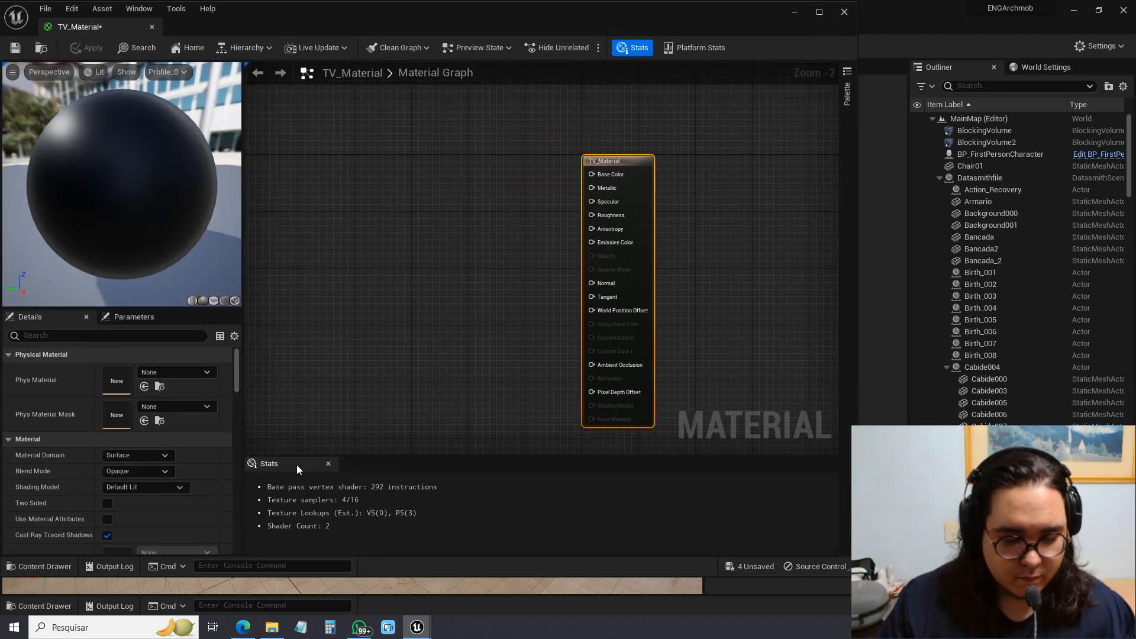
Step: Add the MediaPlayer_Video texture to the material graph beside the TV_Material node and connect its RGB output to Base Color
{"action": "key", "text": "ctrl+space"}
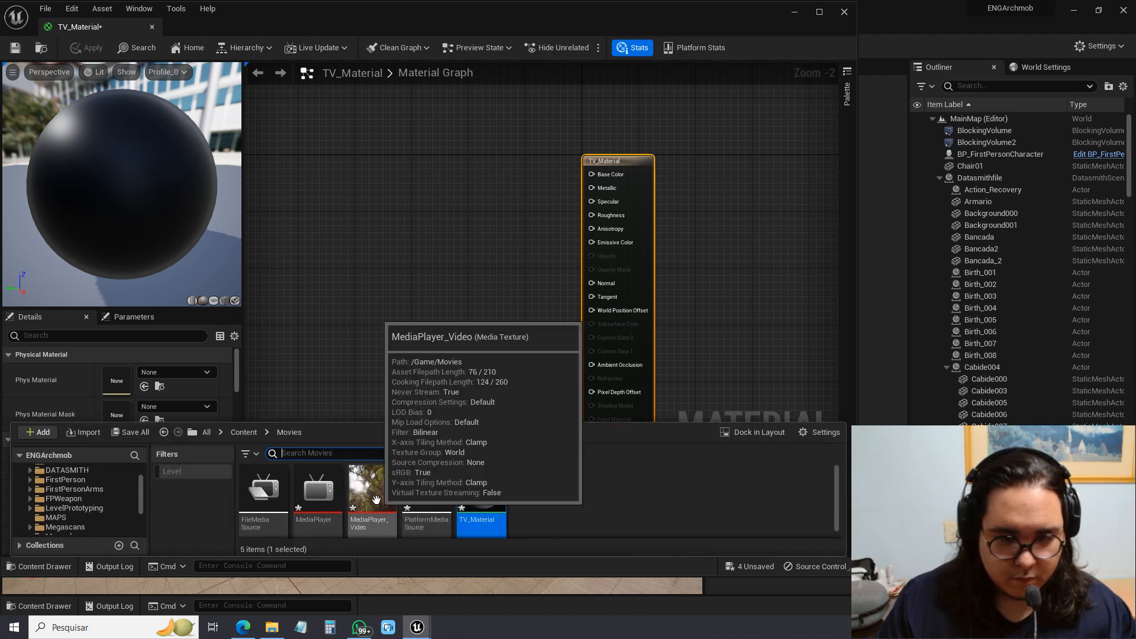
{"action": "left_click_drag", "start_coordinate": [377, 499], "coordinate": [420, 200]}
{"action": "left_click", "coordinate": [379, 358]}
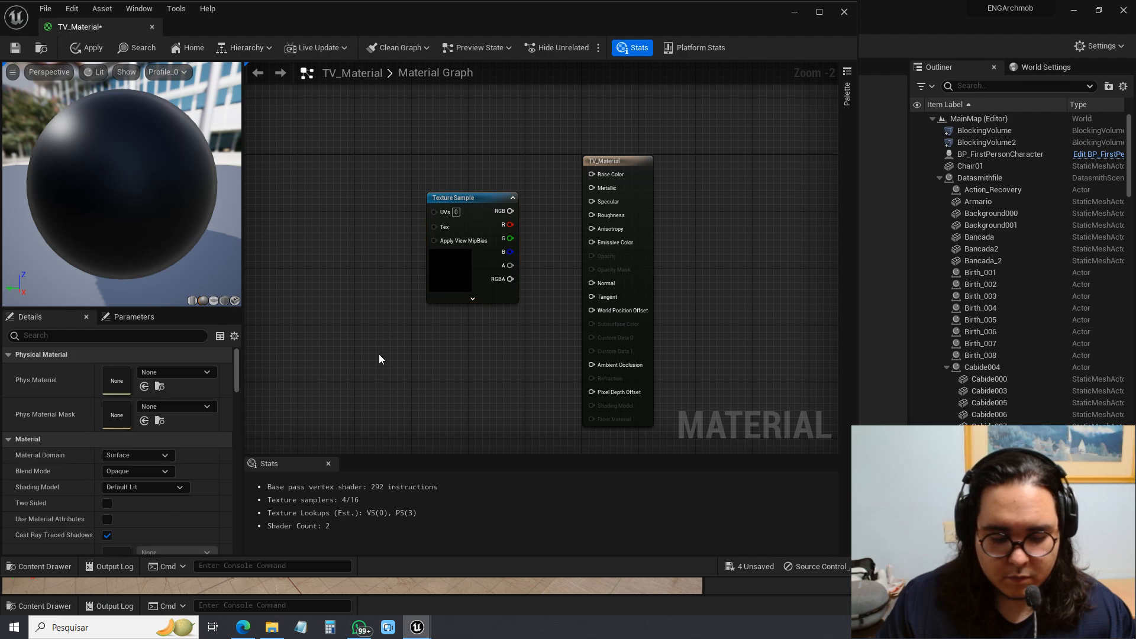
{"action": "left_click_drag", "start_coordinate": [467, 197], "coordinate": [444, 161]}
{"action": "left_click", "coordinate": [403, 314]}
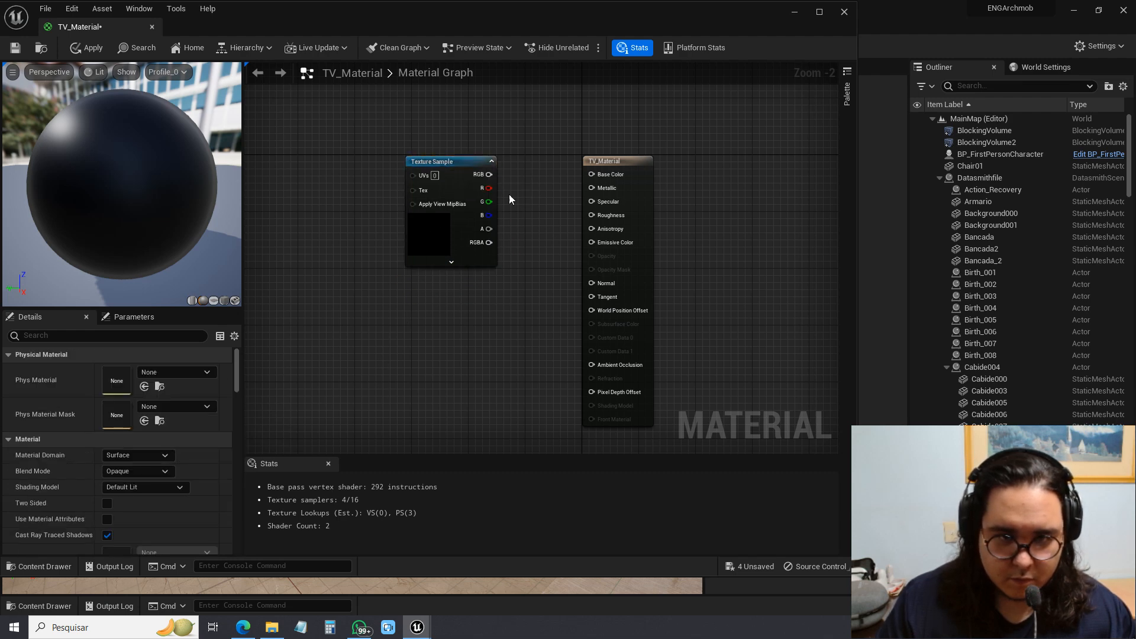
{"action": "left_click_drag", "start_coordinate": [489, 174], "coordinate": [591, 174]}
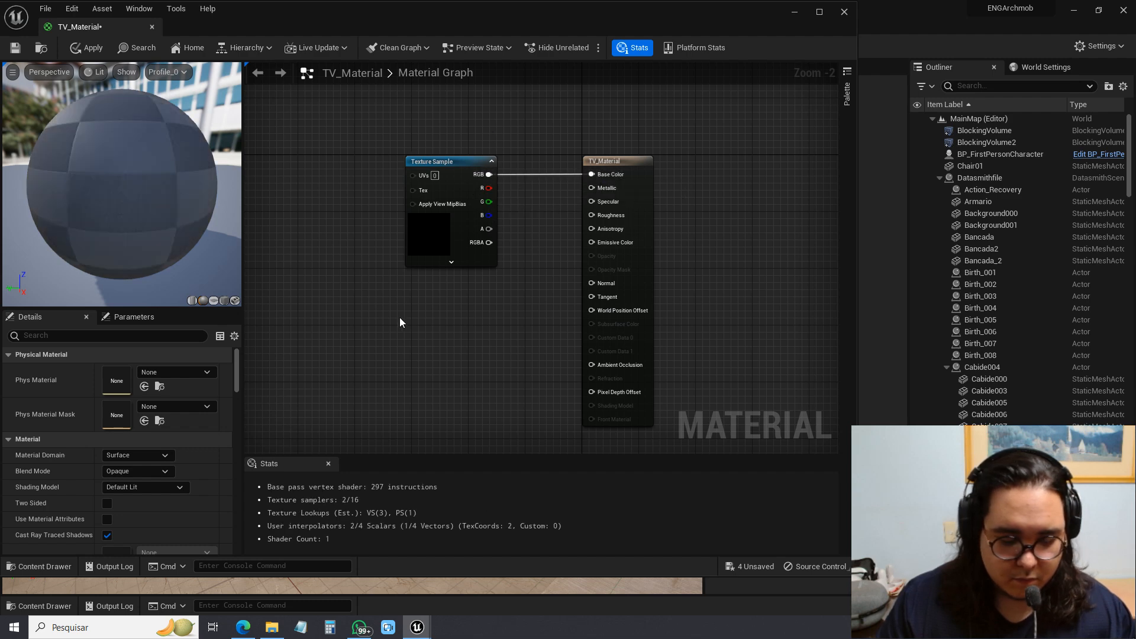
Step: Add a constant node below the Texture Sample, connect it to Roughness and Specular, and undo both connections
{"action": "left_click", "coordinate": [415, 324]}
{"action": "left_click_drag", "start_coordinate": [465, 339], "coordinate": [591, 215]}
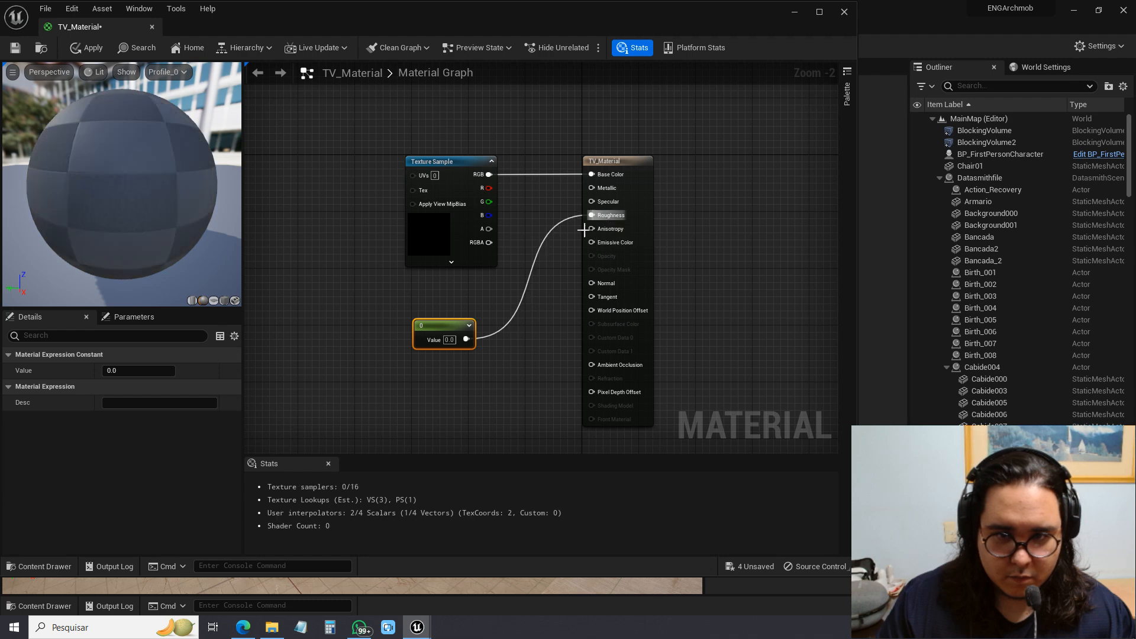
{"action": "left_click_drag", "start_coordinate": [466, 339], "coordinate": [591, 201]}
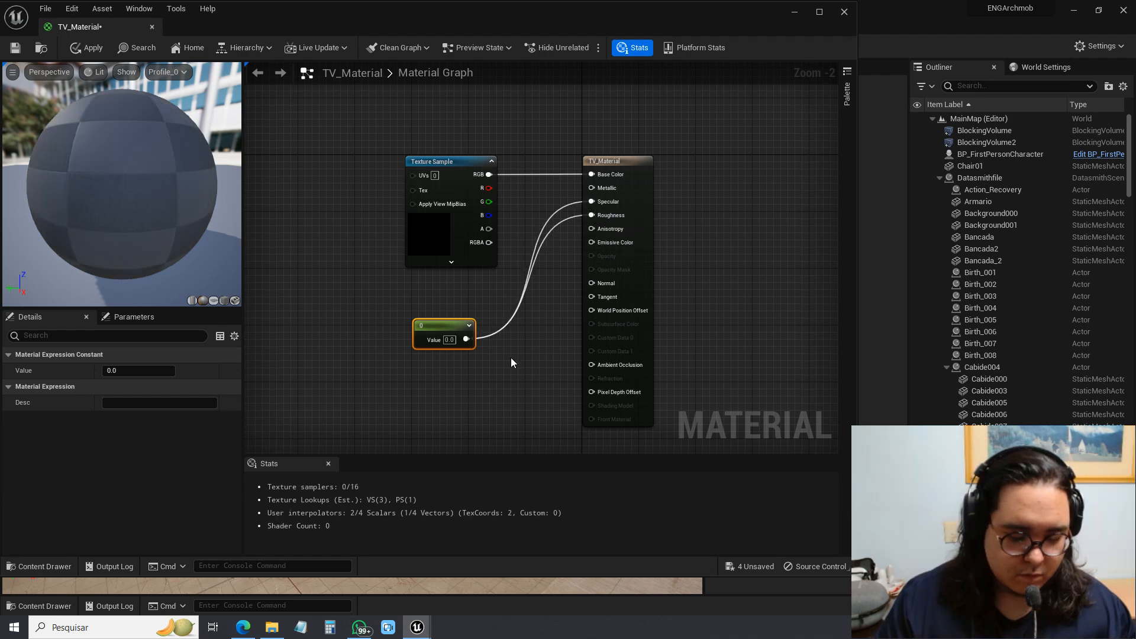
{"action": "left_click", "coordinate": [499, 328]}
{"action": "key", "text": "ctrl+z"}
{"action": "key", "text": "ctrl+z"}
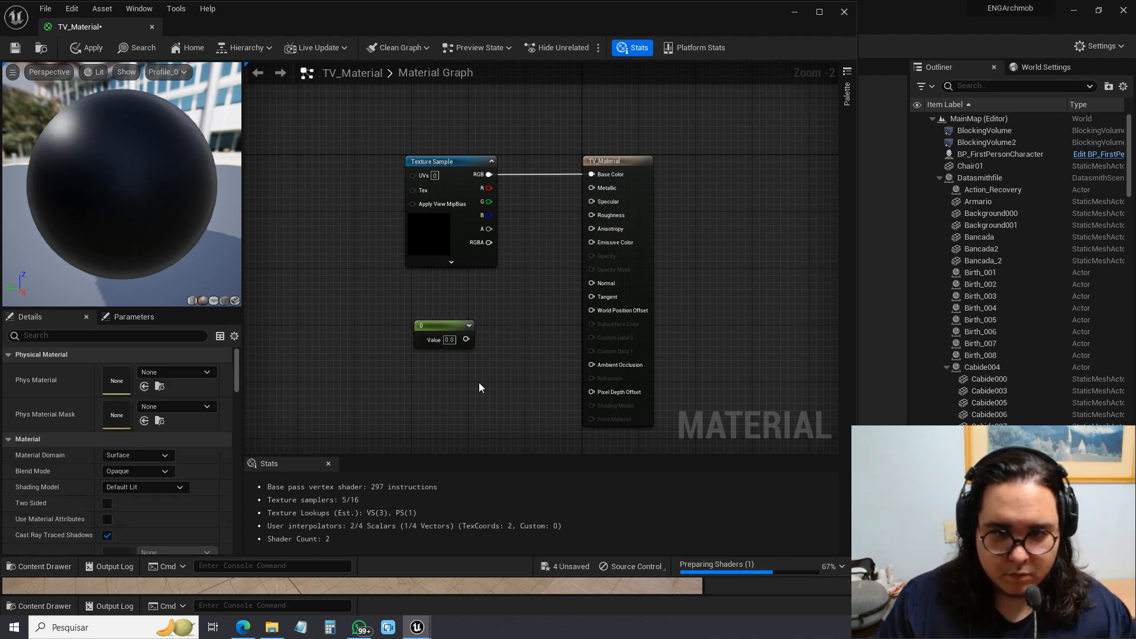
Step: Set the constant to 0.2, connect it to Roughness, move it closer to the Texture Sample, and save the material
{"action": "left_click", "coordinate": [448, 341]}
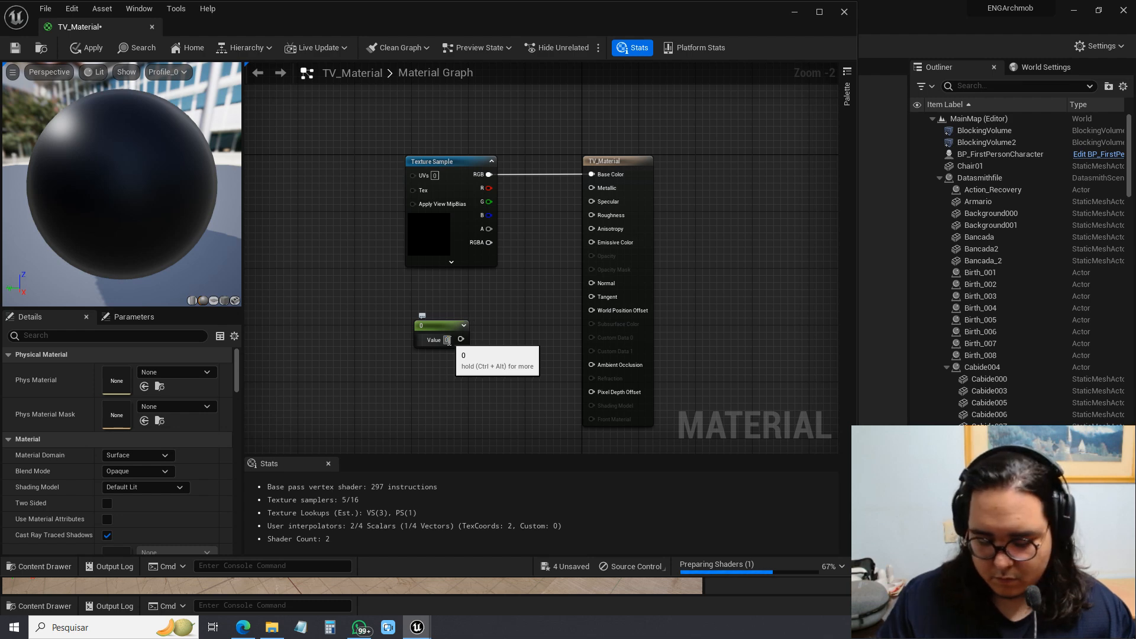
{"action": "type", "text": "0.2"}
{"action": "key", "text": "Return"}
{"action": "left_click_drag", "start_coordinate": [467, 339], "coordinate": [592, 214]}
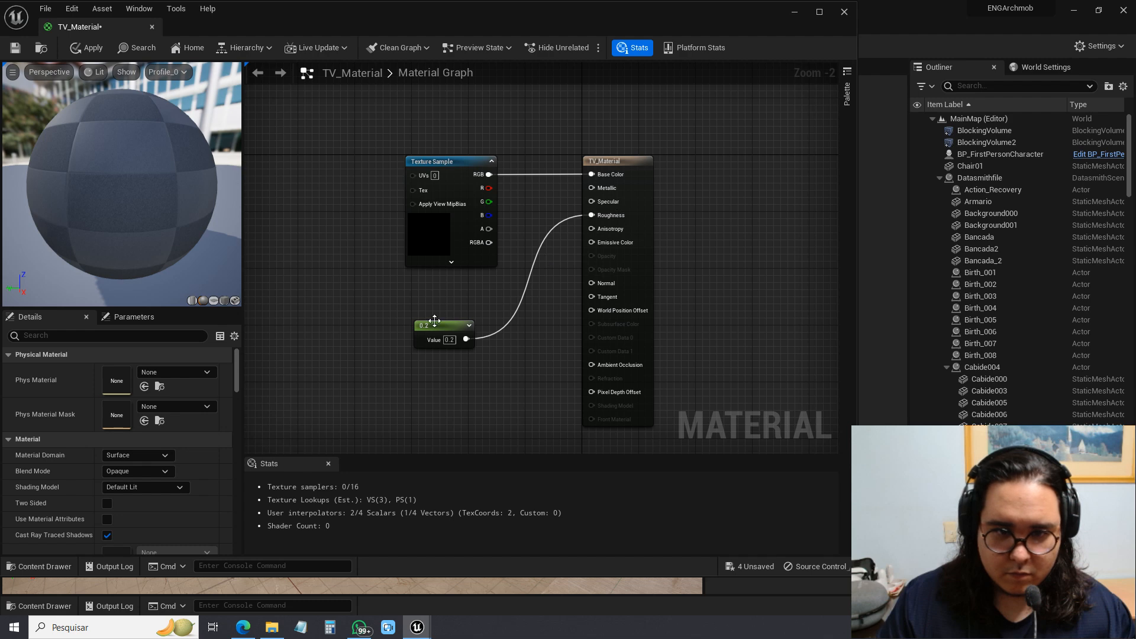
{"action": "left_click_drag", "start_coordinate": [434, 321], "coordinate": [448, 291]}
{"action": "left_click", "coordinate": [364, 386]}
{"action": "key", "text": "ctrl+s"}
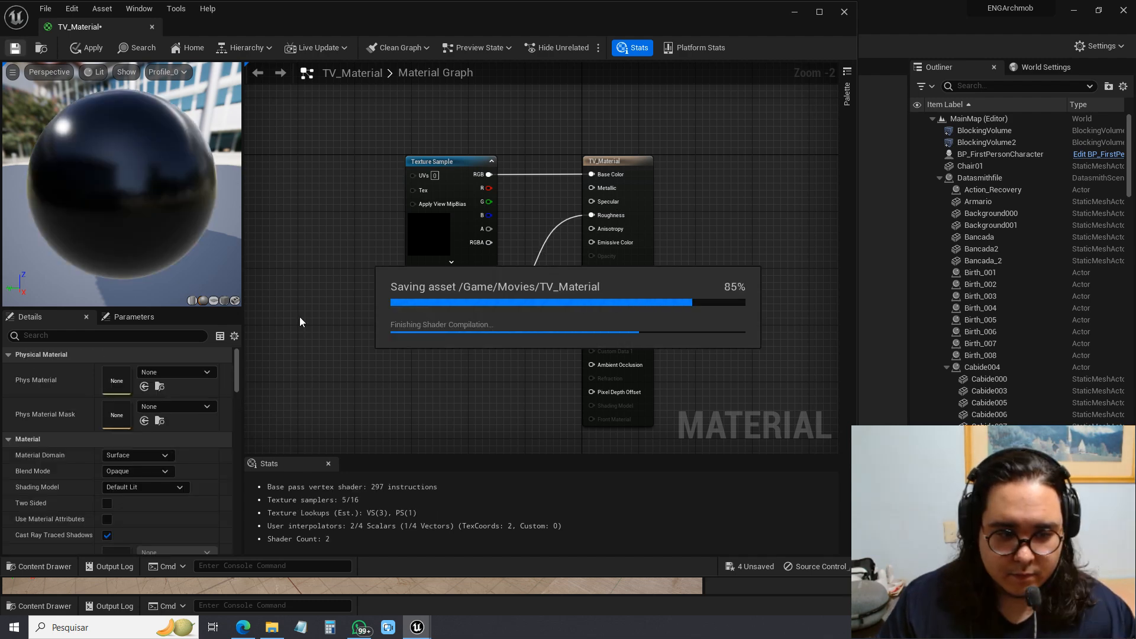
{"action": "left_click", "coordinate": [432, 164]}
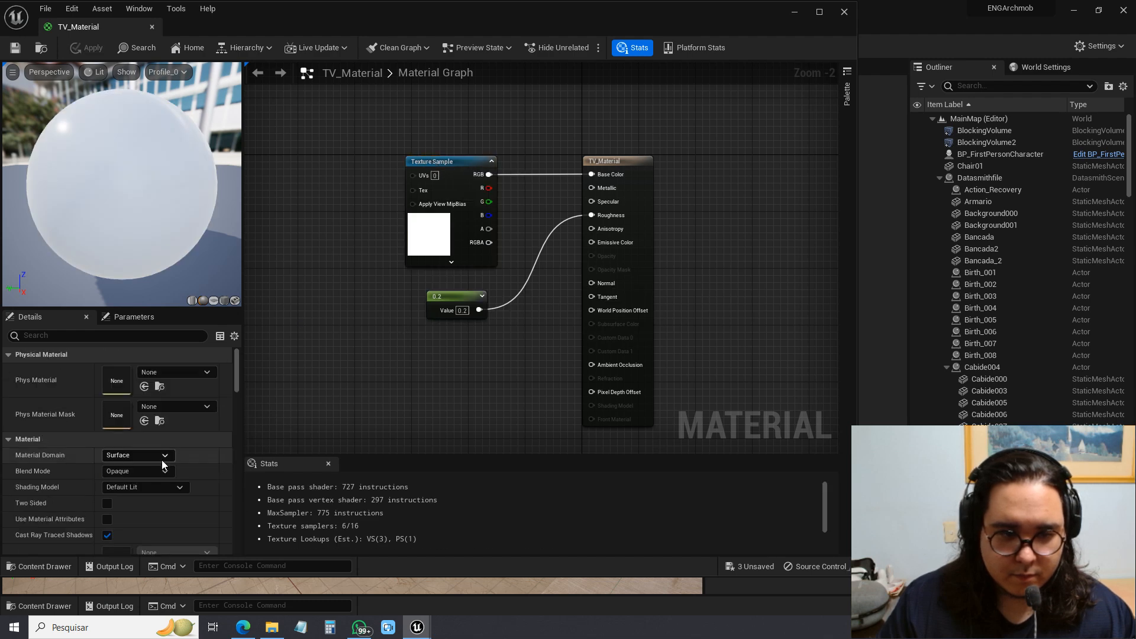
Step: Return to the level editor and create an Actor Blueprint class named TV_BP in the Movies folder
{"action": "left_click", "coordinate": [75, 615]}
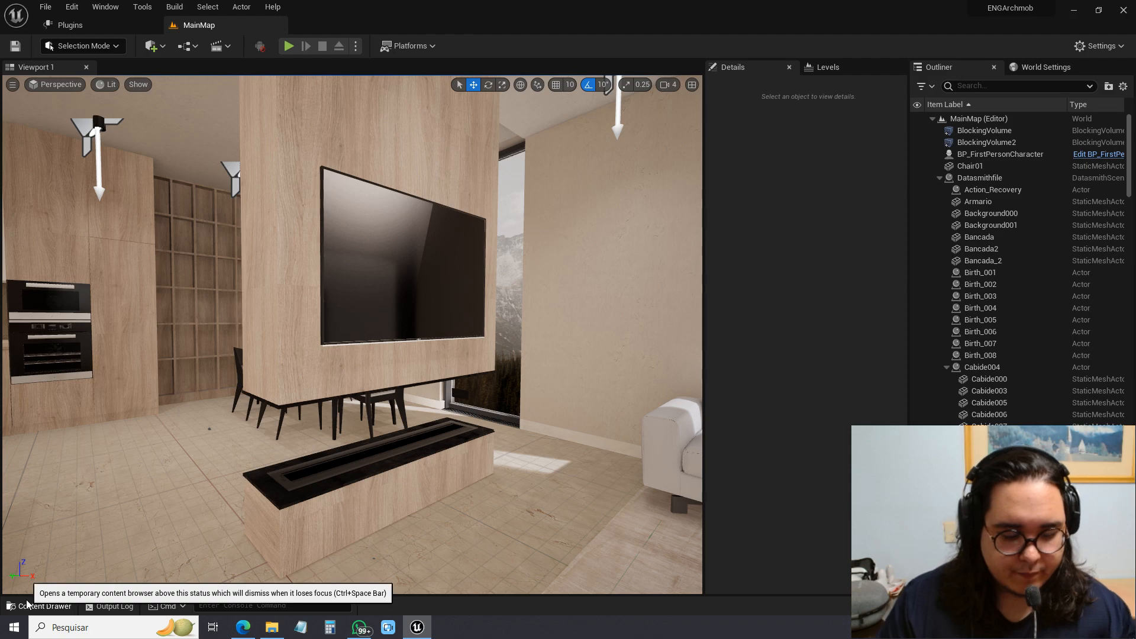
{"action": "left_click", "coordinate": [72, 608]}
{"action": "right_click", "coordinate": [614, 472]}
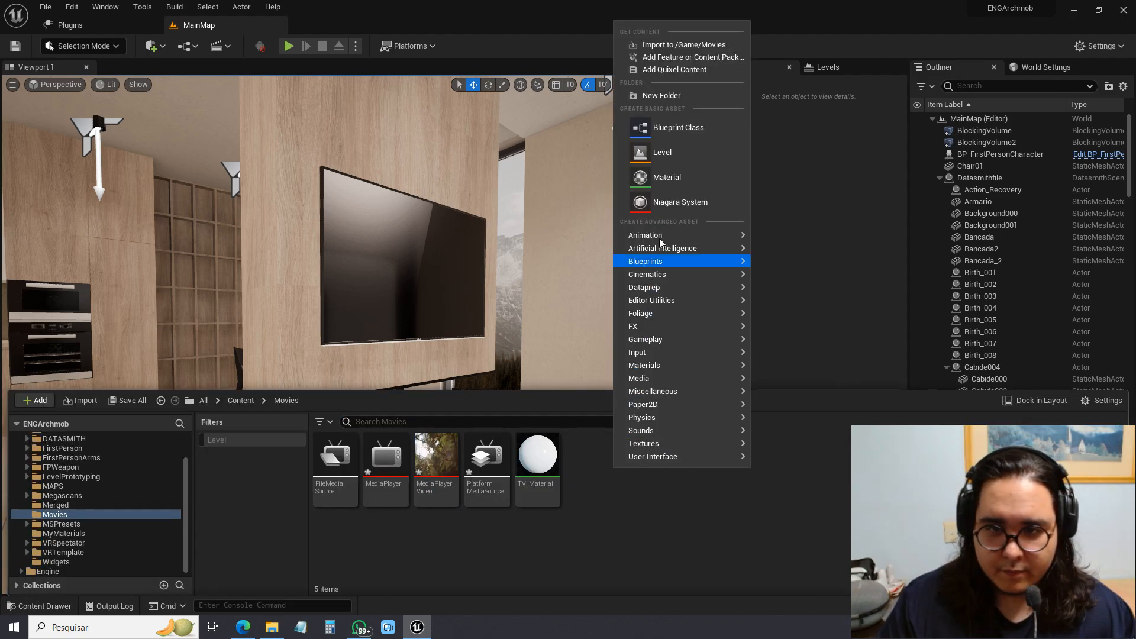
{"action": "left_click", "coordinate": [679, 128]}
{"action": "left_click", "coordinate": [422, 216]}
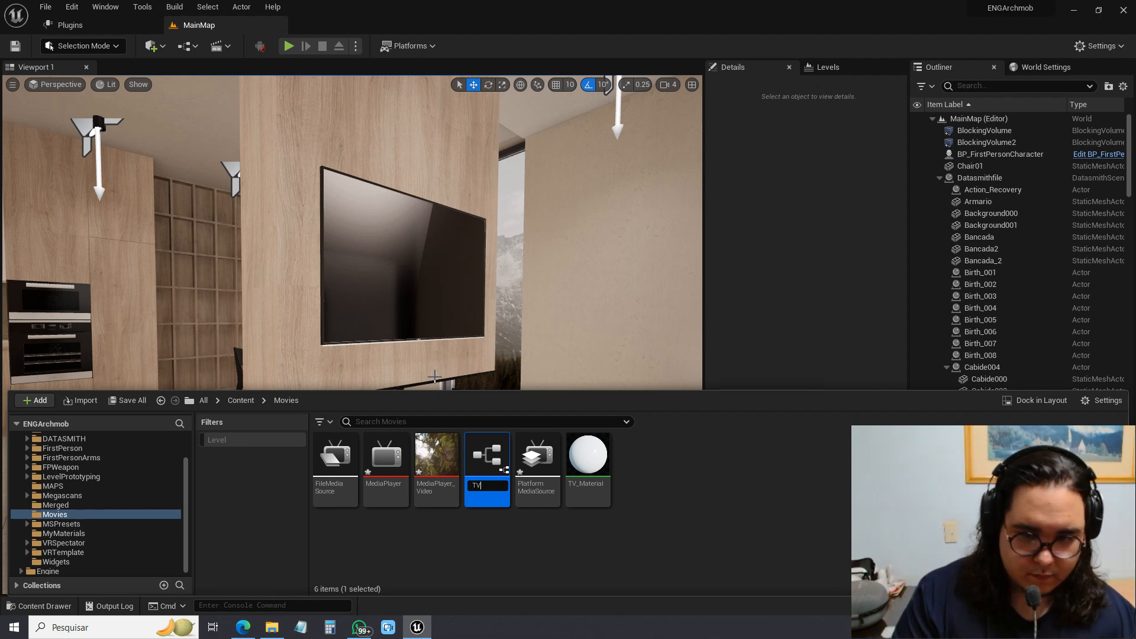
{"action": "key", "text": "Return"}
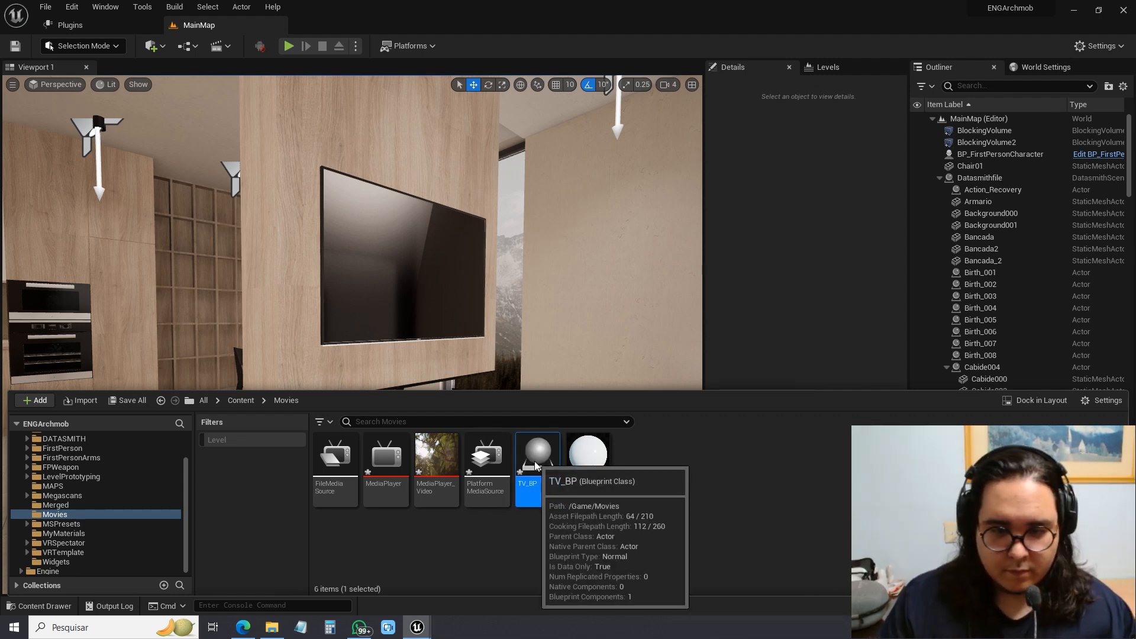
Step: Open the TV_BP blueprint for editing and move its window so that it leaves the Outliner uncovered
{"action": "double_click", "coordinate": [531, 482]}
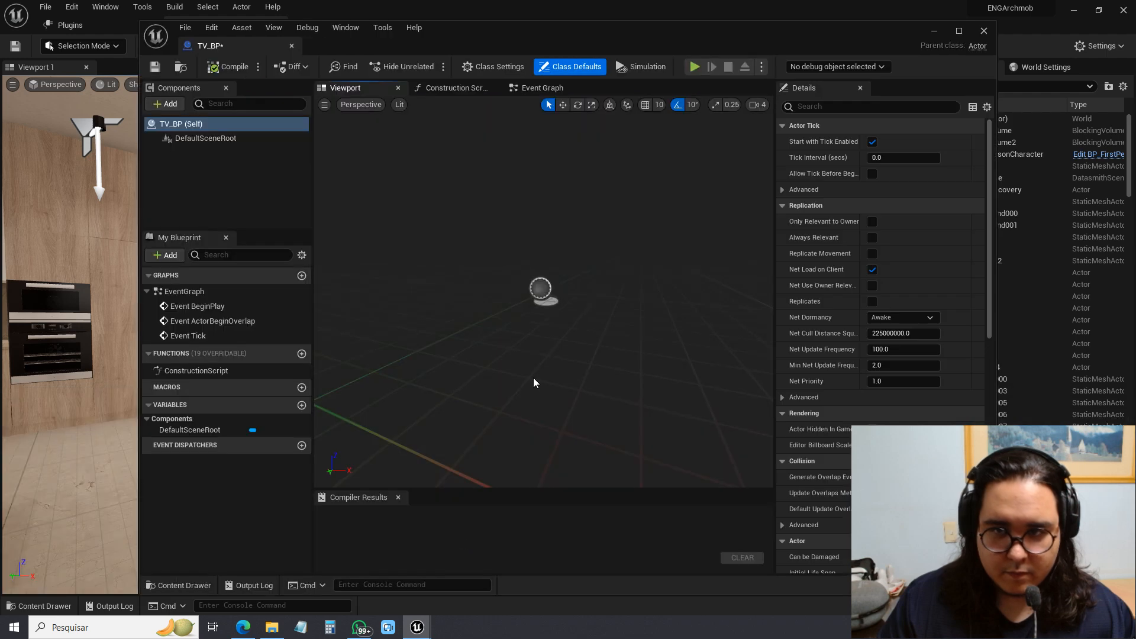
{"action": "left_click_drag", "start_coordinate": [839, 34], "coordinate": [702, 33]}
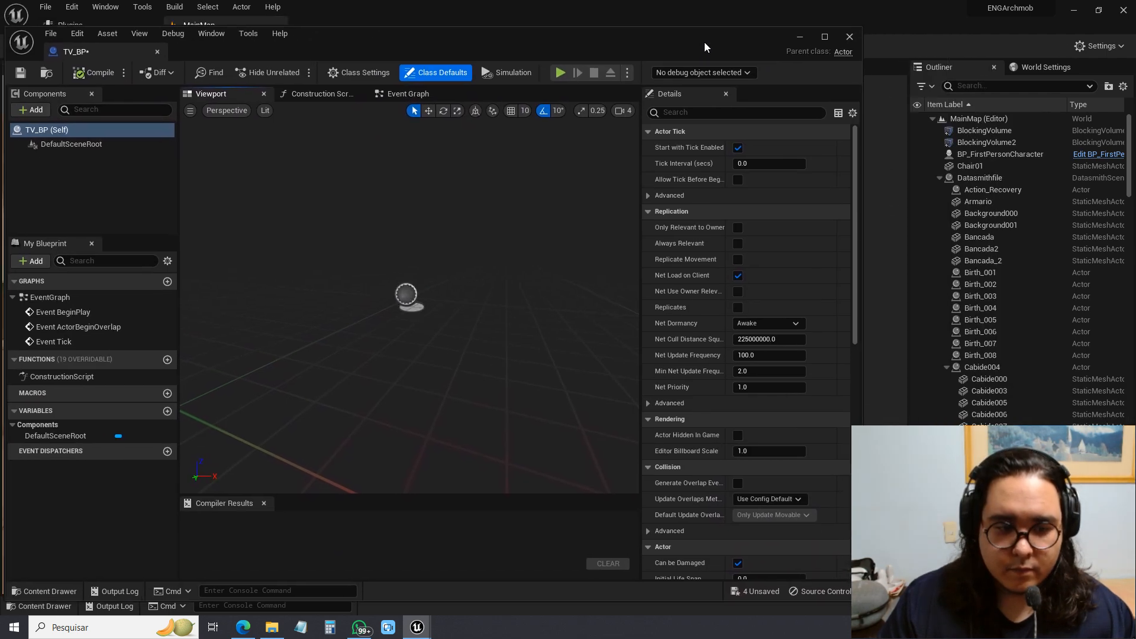
{"action": "left_click_drag", "start_coordinate": [413, 28], "coordinate": [413, 15]}
{"action": "mouse_move", "coordinate": [228, 320]}
{"action": "right_mouse_down"}
{"action": "mouse_move", "coordinate": [284, 302]}
{"action": "mouse_move", "coordinate": [228, 299]}
{"action": "right_mouse_up"}
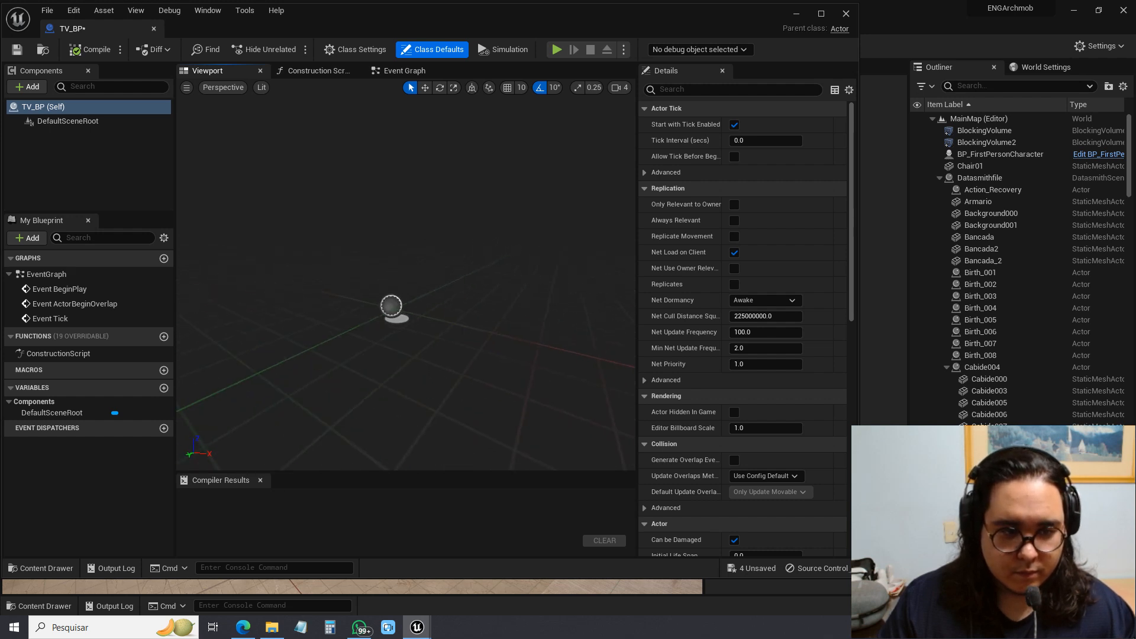
Step: Add a variable named MediaPlayer to the TV_BP blueprint
{"action": "left_click", "coordinate": [164, 388]}
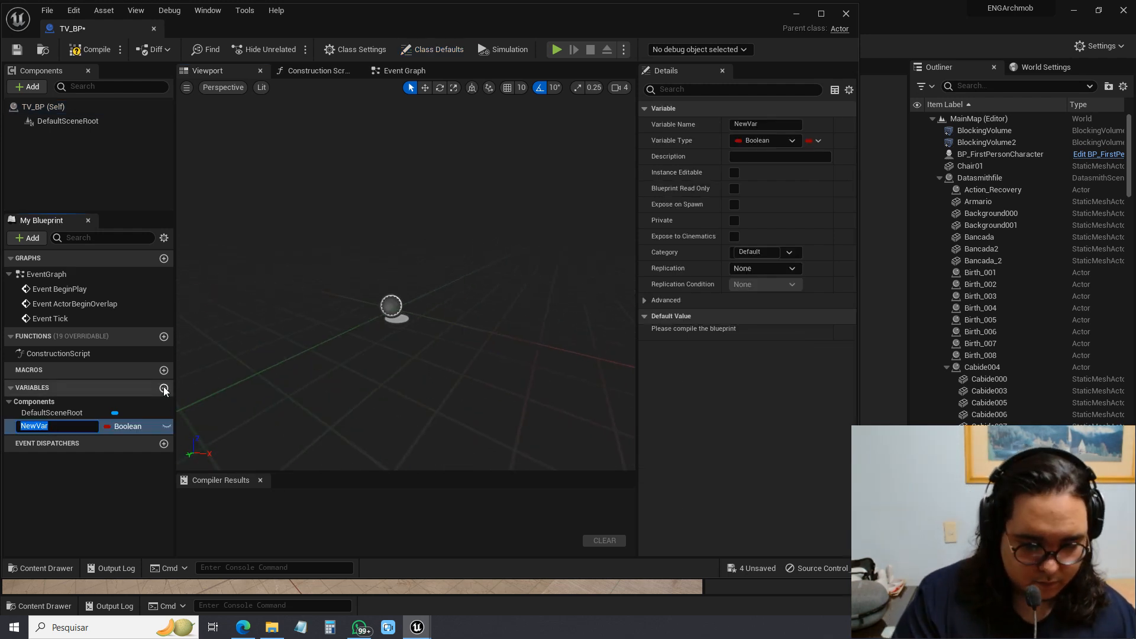
{"action": "type", "text": "MediaPlayer"}
{"action": "key", "text": "Return"}
Step: Change the MediaPlayer variable's type to a Media Player object reference
{"action": "left_click", "coordinate": [151, 429]}
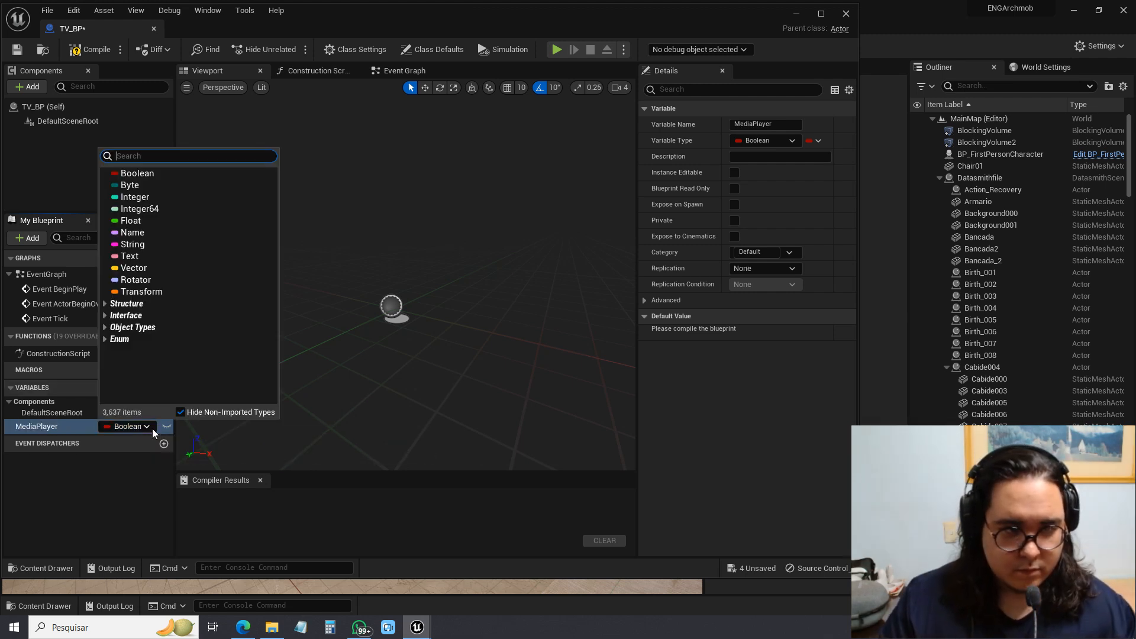
{"action": "type", "text": "media"}
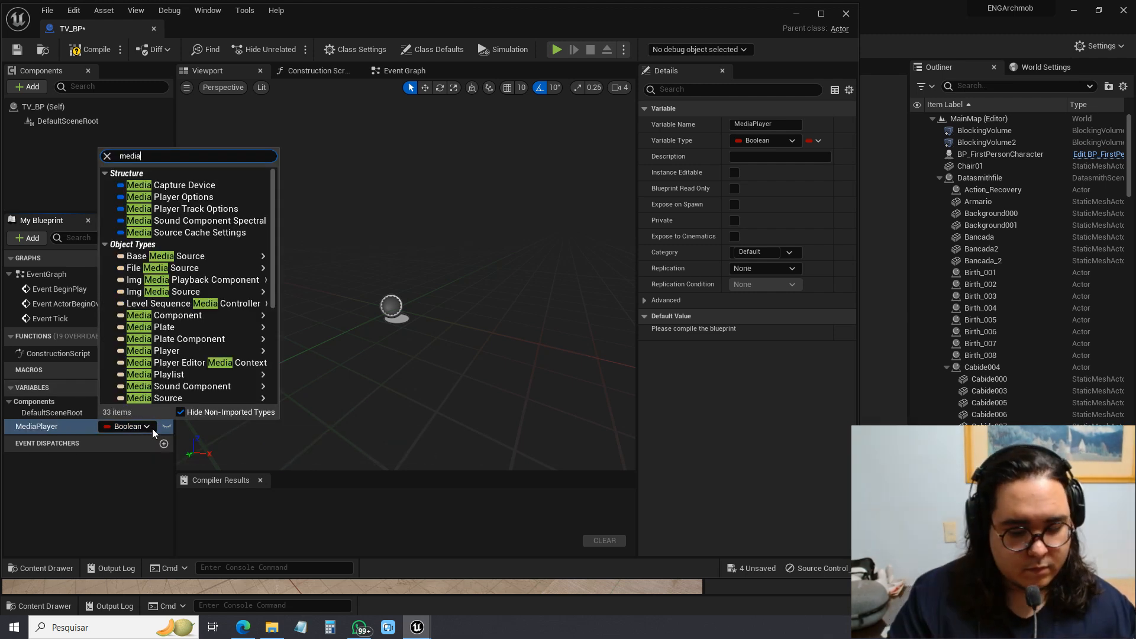
{"action": "type", "text": "play"}
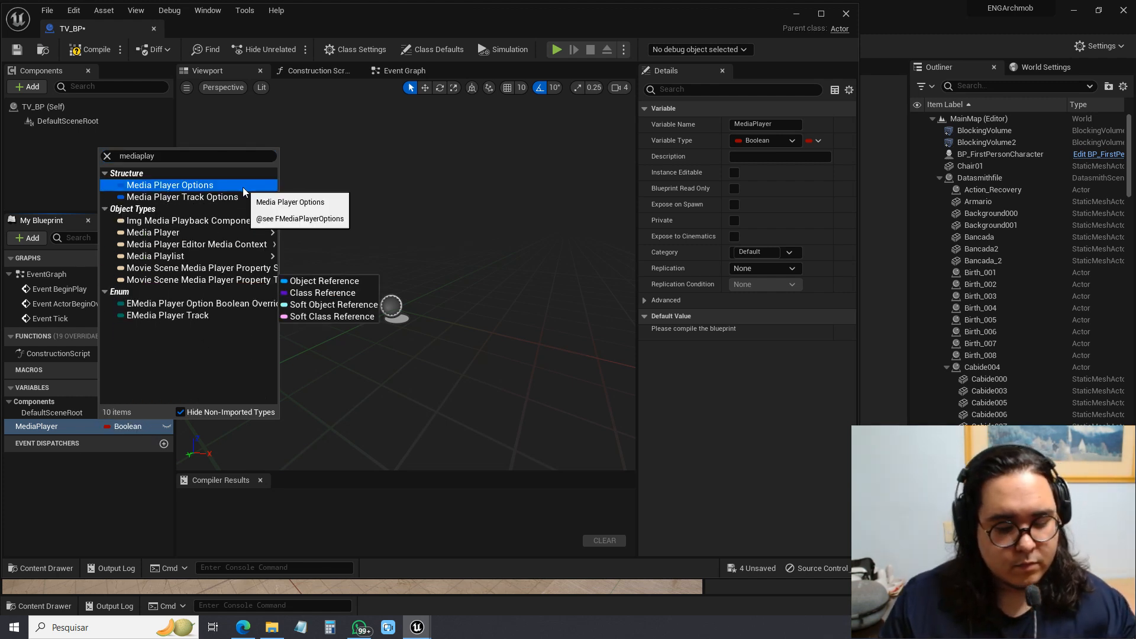
{"action": "left_click", "coordinate": [185, 156]}
{"action": "key", "text": "BackSpace"}
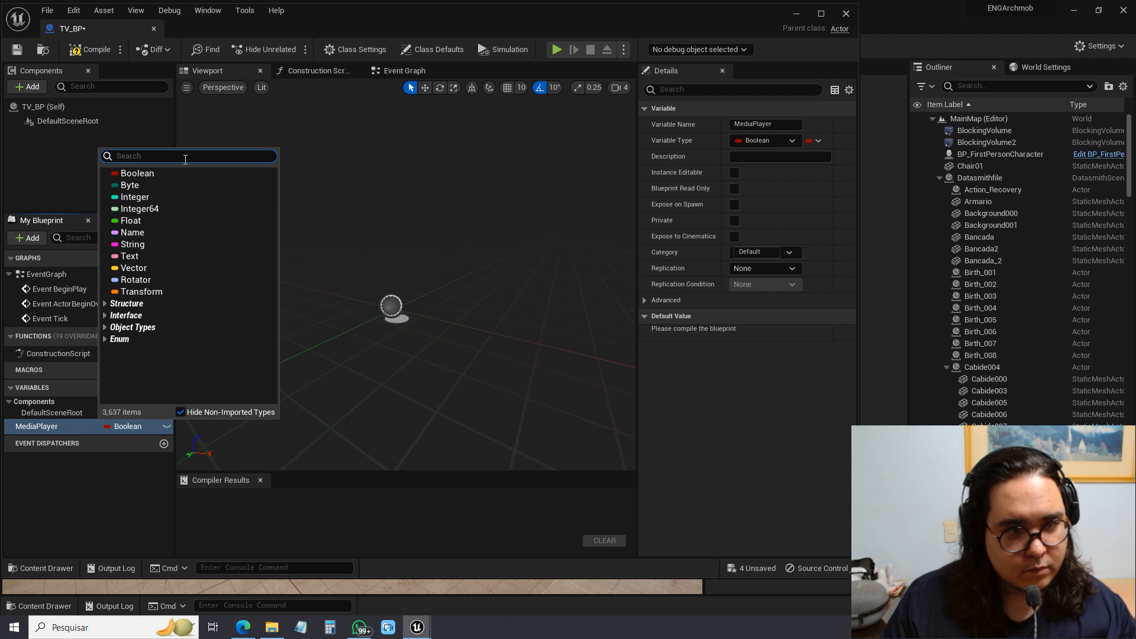
{"action": "type", "text": "media"}
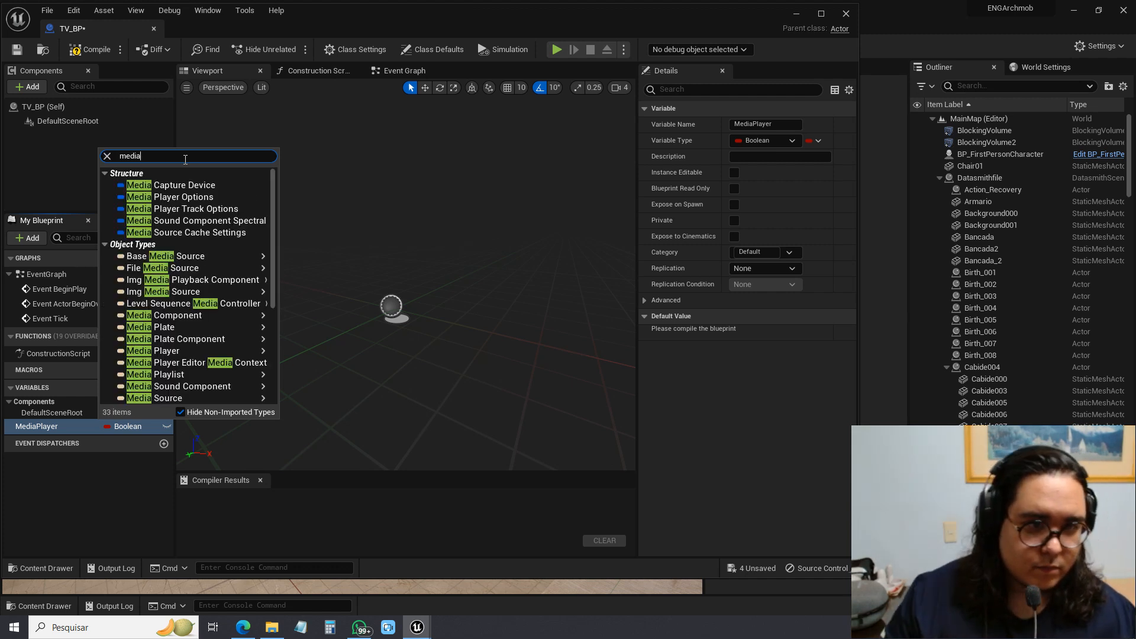
{"action": "scroll", "coordinate": [189, 266], "scroll_direction": "down", "scroll_amount": 2}
{"action": "mouse_move", "coordinate": [178, 312]}
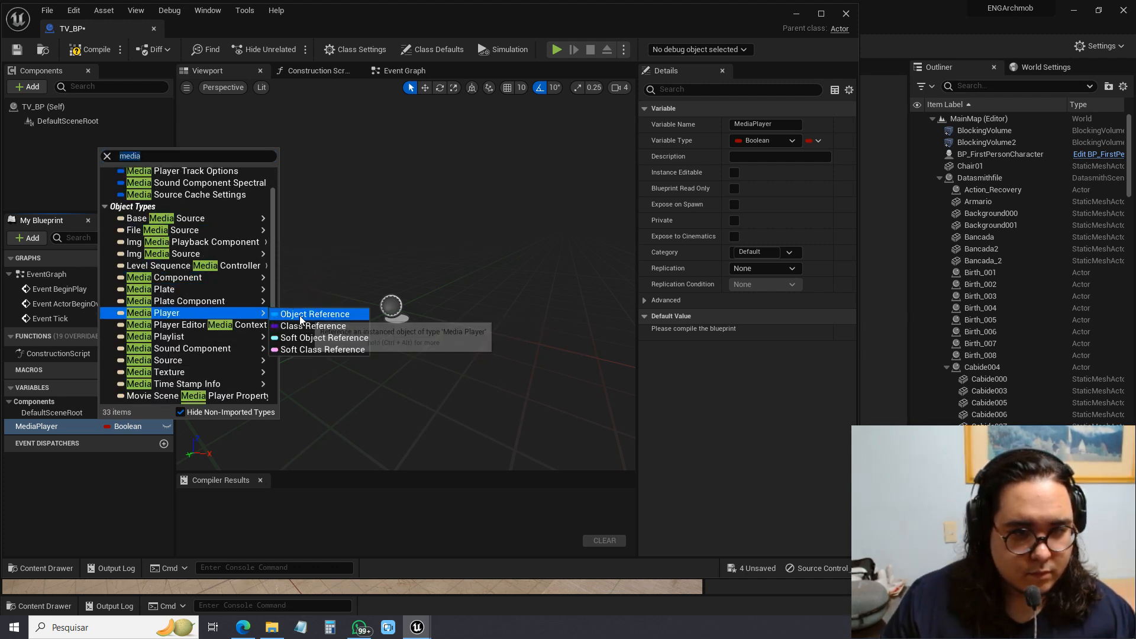
{"action": "left_click", "coordinate": [313, 314]}
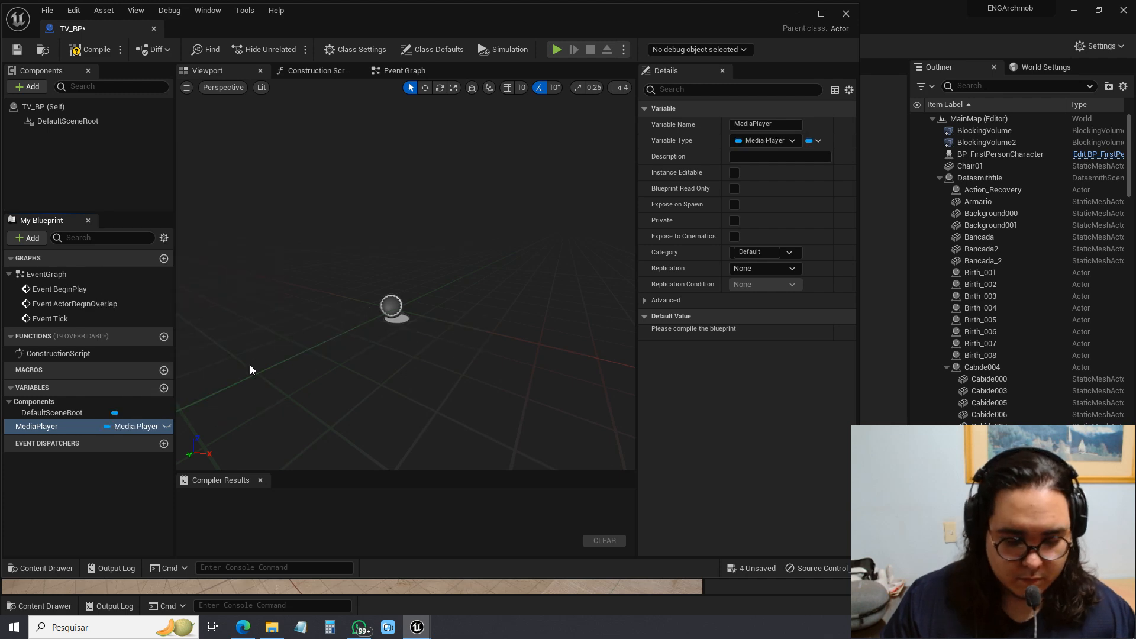
Step: Place a Get MediaPlayer node in the TV_BP event graph, beside the Event BeginPlay node
{"action": "right_click_drag", "start_coordinate": [424, 317], "coordinate": [391, 307]}
{"action": "left_click_drag", "start_coordinate": [37, 427], "coordinate": [429, 220]}
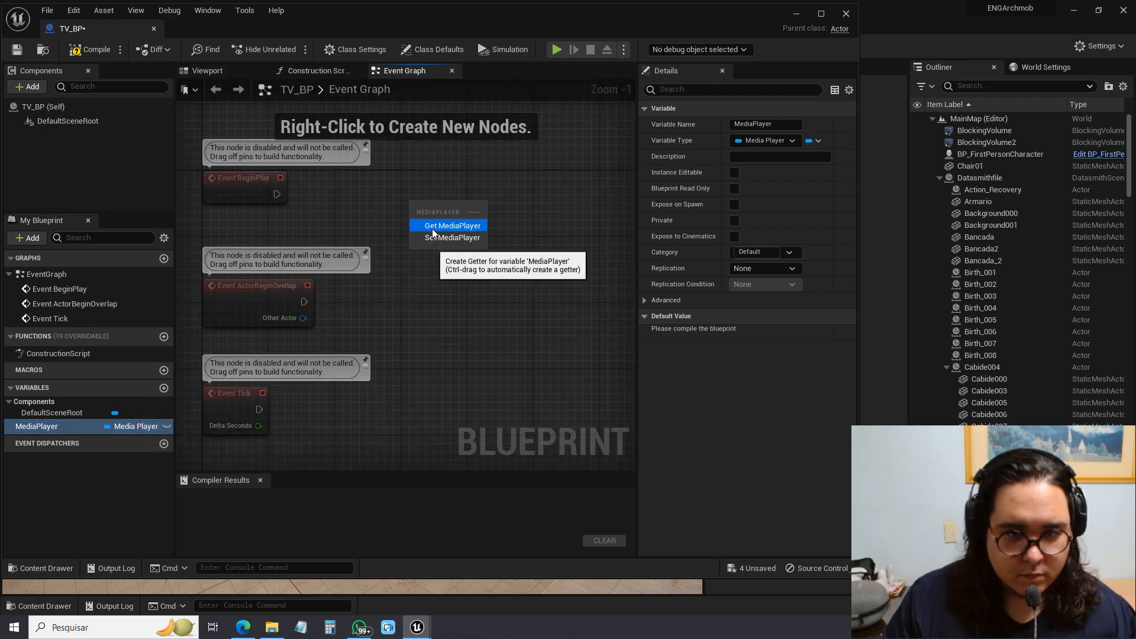
{"action": "left_click", "coordinate": [438, 224]}
{"action": "left_click", "coordinate": [414, 205]}
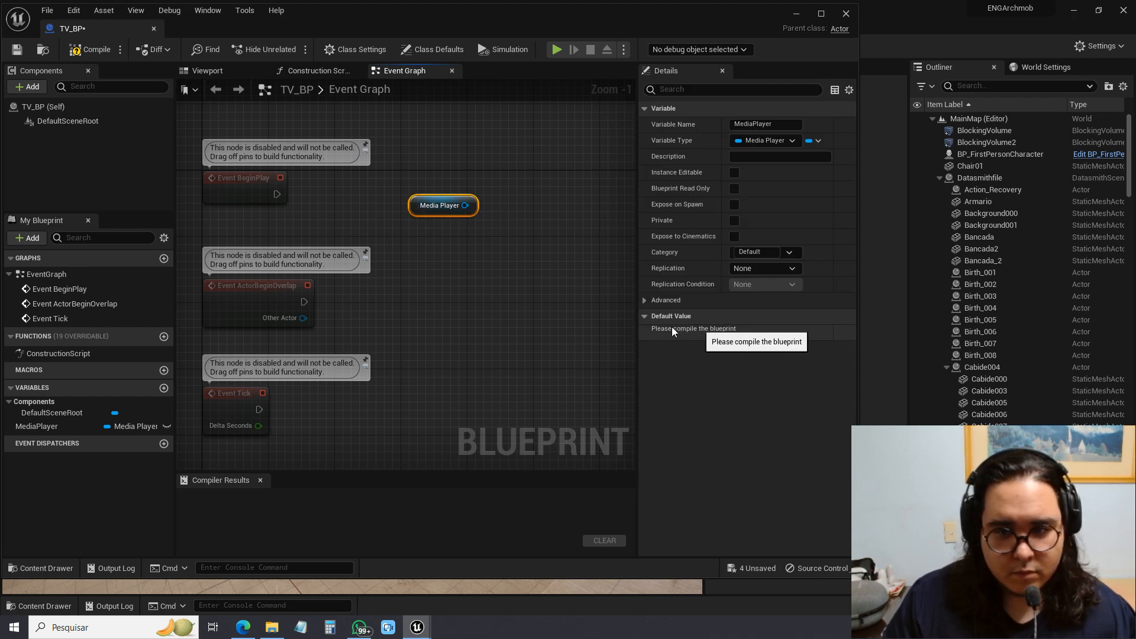
Step: Compile TV_BP and set the MediaPlayer variable's default value to the MediaPlayer asset
{"action": "left_click", "coordinate": [90, 49]}
{"action": "left_click", "coordinate": [806, 330]}
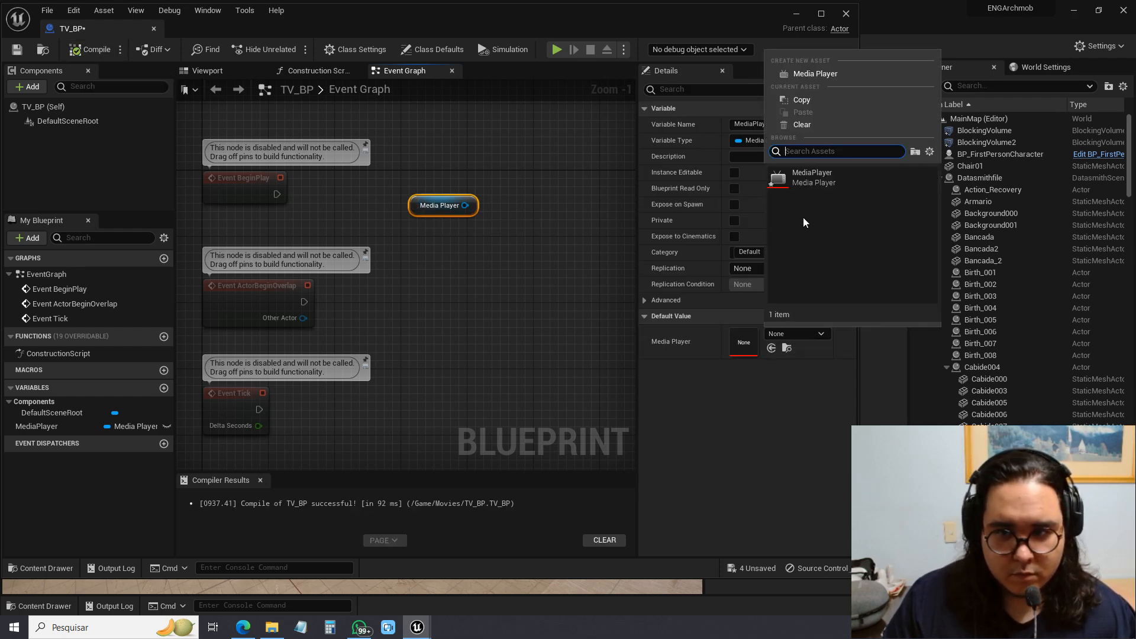
{"action": "left_click", "coordinate": [805, 153]}
Step: Move the Media Player node closer to Event BeginPlay and add an Open Source node from its output
{"action": "left_click_drag", "start_coordinate": [417, 206], "coordinate": [335, 239]}
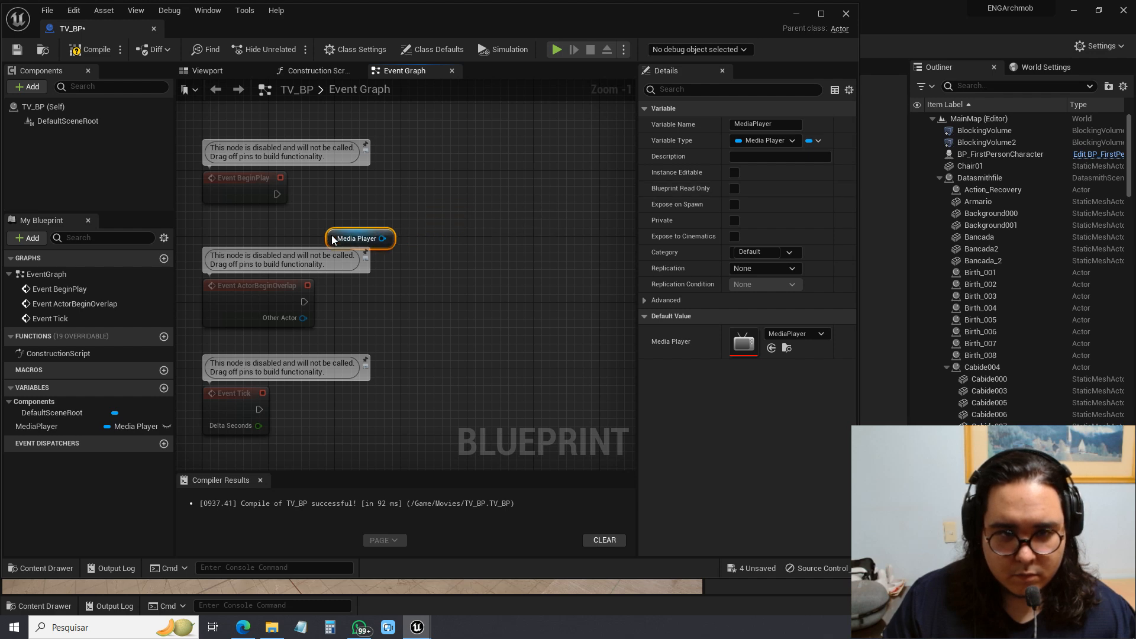
{"action": "left_click_drag", "start_coordinate": [467, 176], "coordinate": [469, 176]}
{"action": "type", "text": "open"}
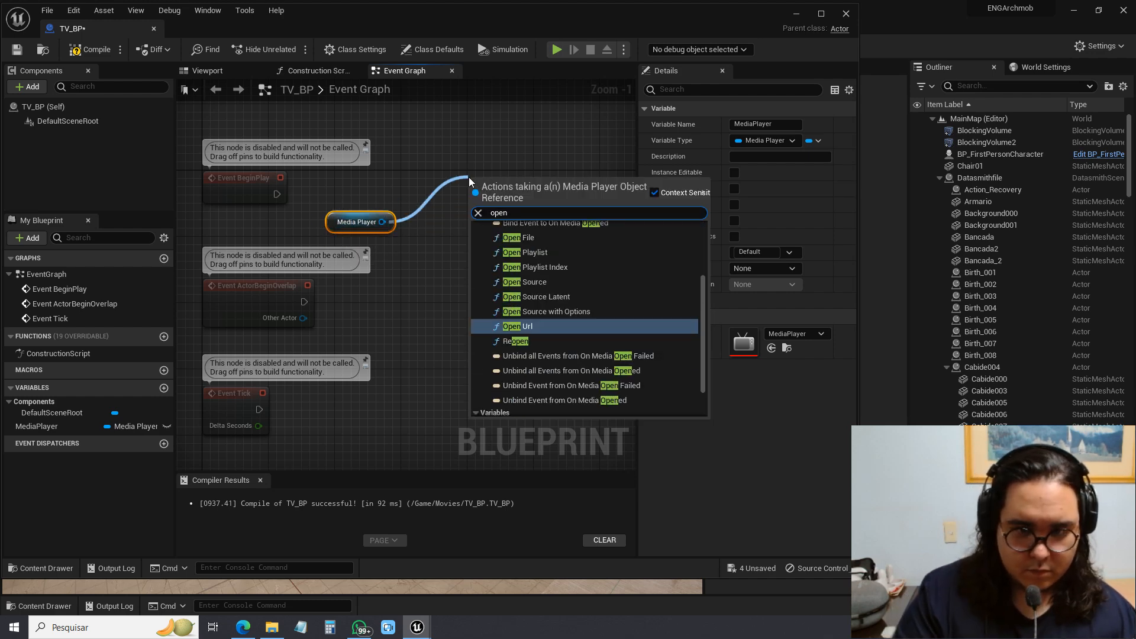
{"action": "type", "text": " media"}
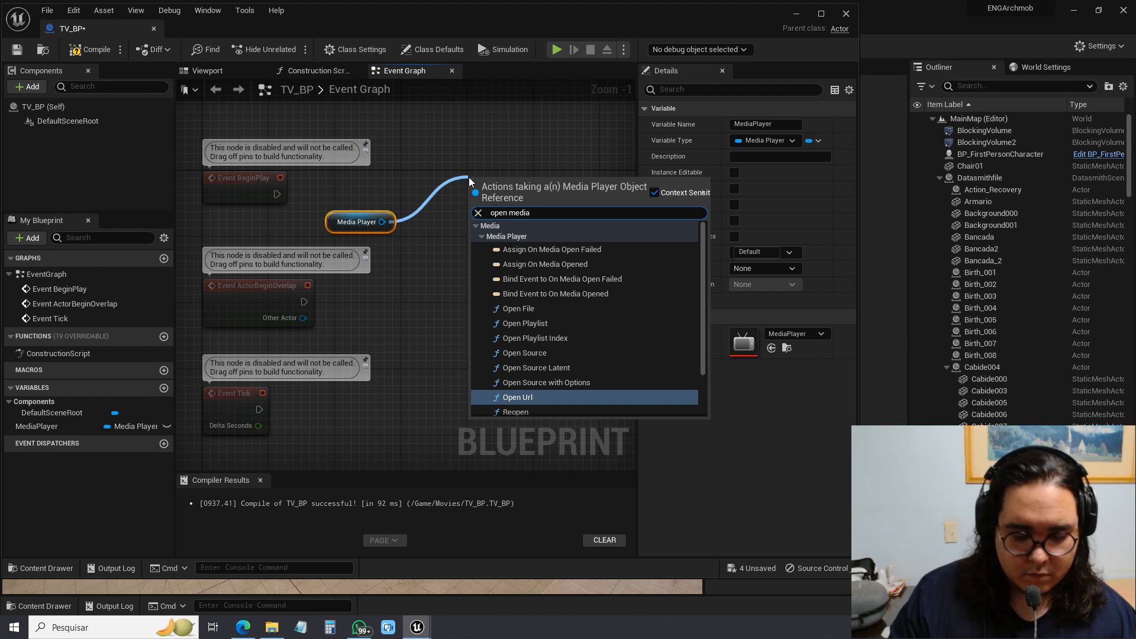
{"action": "type", "text": " sou"}
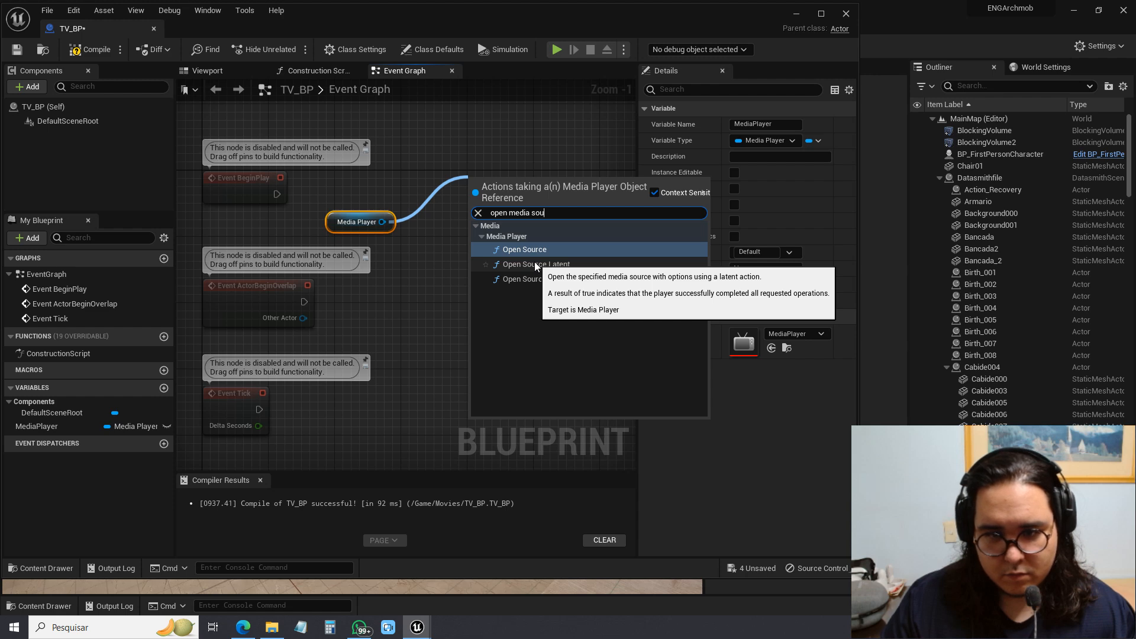
{"action": "left_click", "coordinate": [534, 252]}
Step: Run the Open Source node from Event BeginPlay and set its Media Source to FileMediaSource
{"action": "left_click_drag", "start_coordinate": [534, 188], "coordinate": [453, 177]}
{"action": "left_click", "coordinate": [484, 220]}
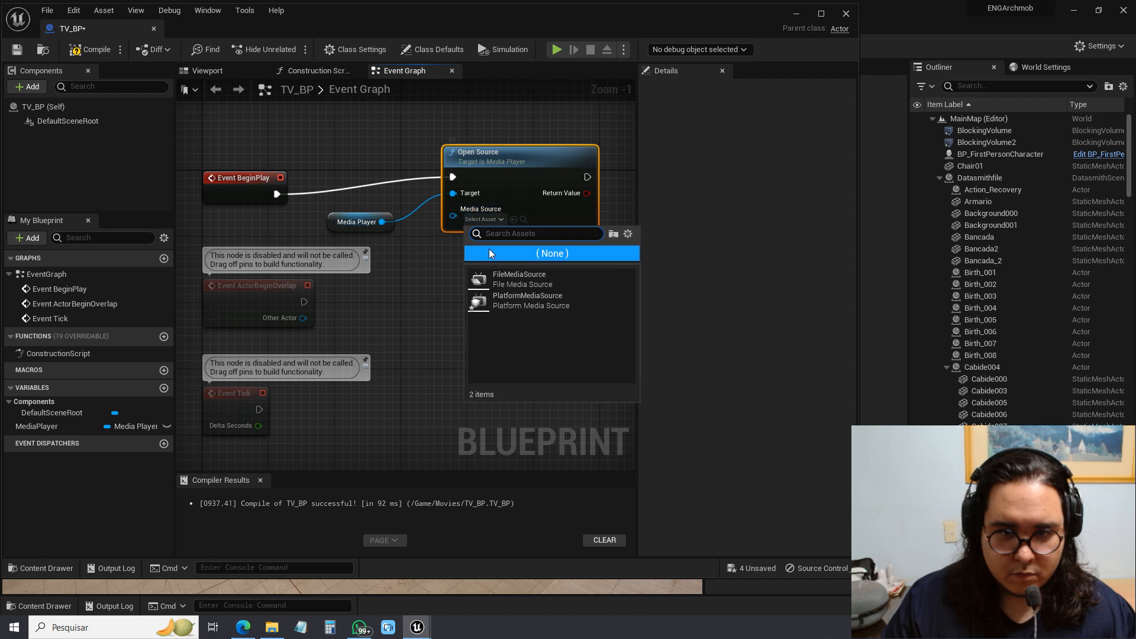
{"action": "left_click", "coordinate": [514, 275]}
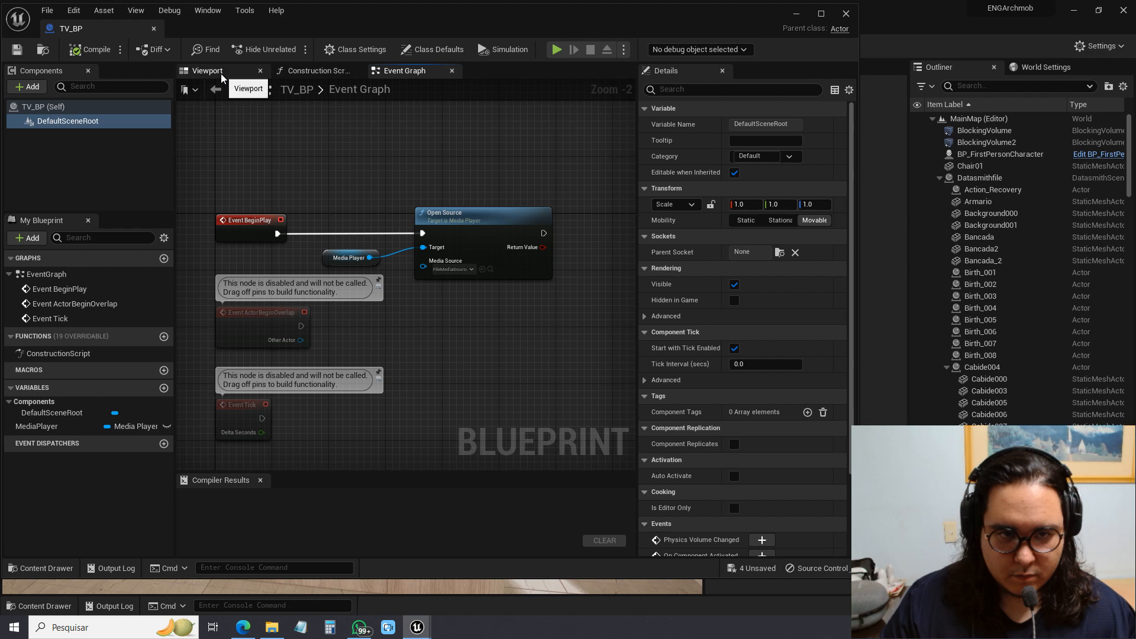
Step: Add a Static Mesh component using the TV mesh to TV_BP and compare it with the TV in MainMap
{"action": "left_click", "coordinate": [228, 72]}
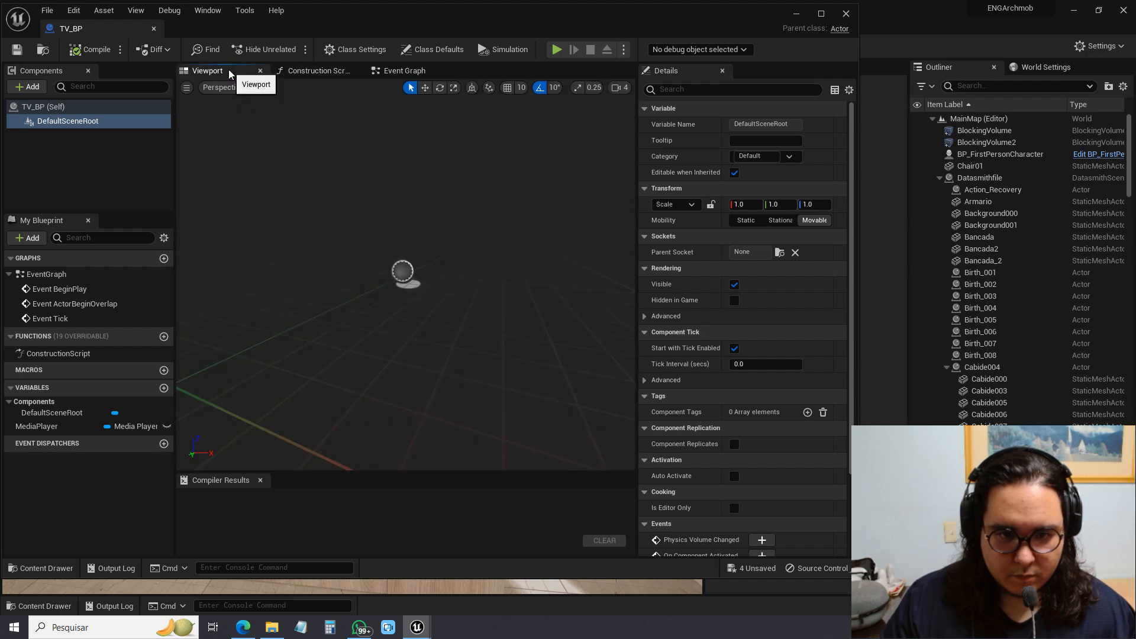
{"action": "left_click", "coordinate": [89, 148]}
{"action": "left_click", "coordinate": [25, 82]}
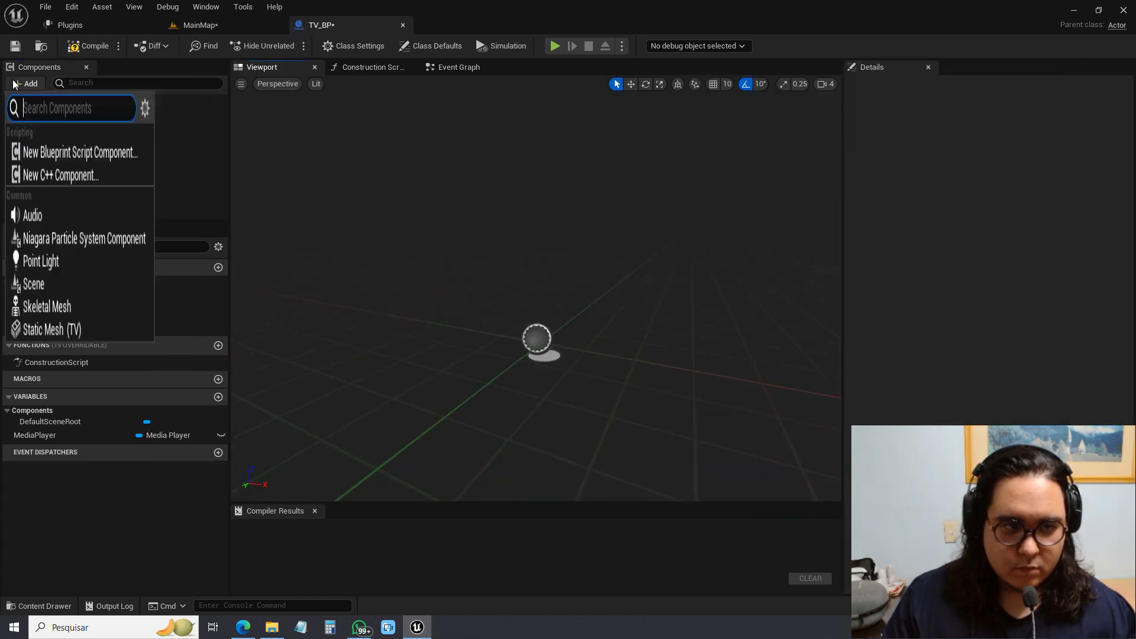
{"action": "type", "text": "stat"}
{"action": "left_click", "coordinate": [58, 203]}
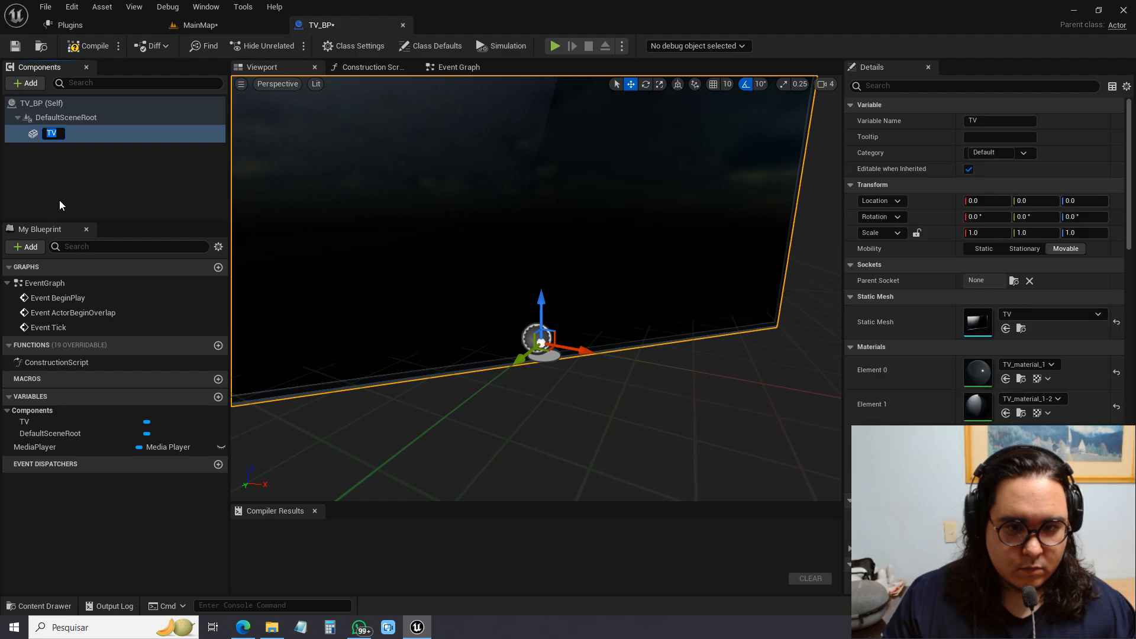
{"action": "key", "text": "s"}
{"action": "right_click_drag", "start_coordinate": [315, 267], "coordinate": [489, 197]}
{"action": "left_click", "coordinate": [201, 25]}
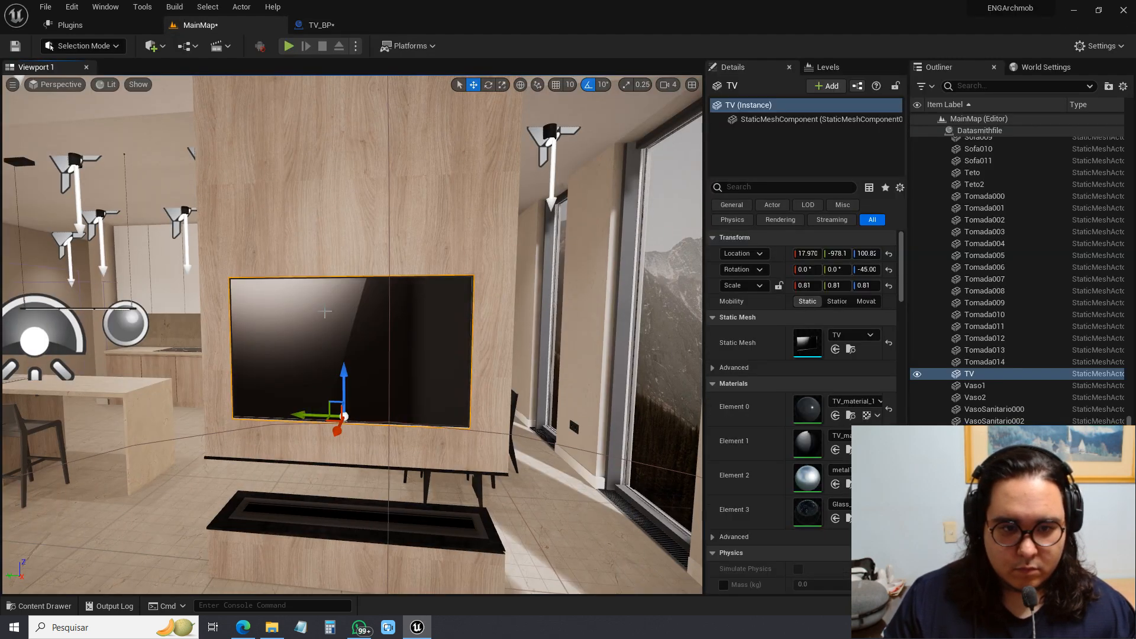
{"action": "left_click", "coordinate": [360, 24]}
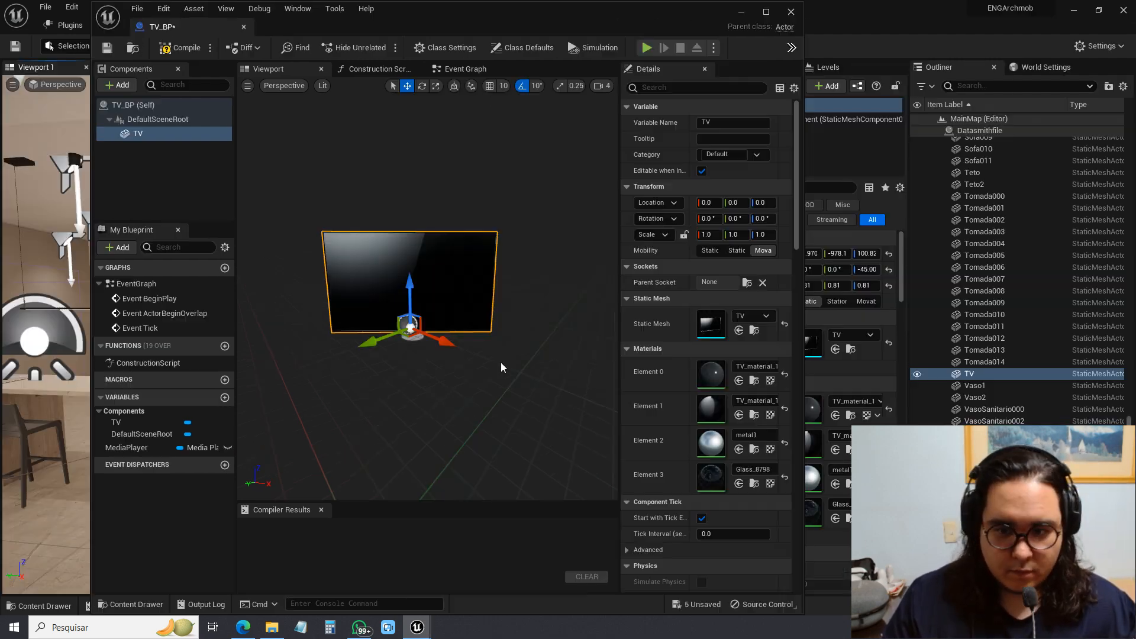
{"action": "right_click_drag", "start_coordinate": [502, 363], "coordinate": [522, 332]}
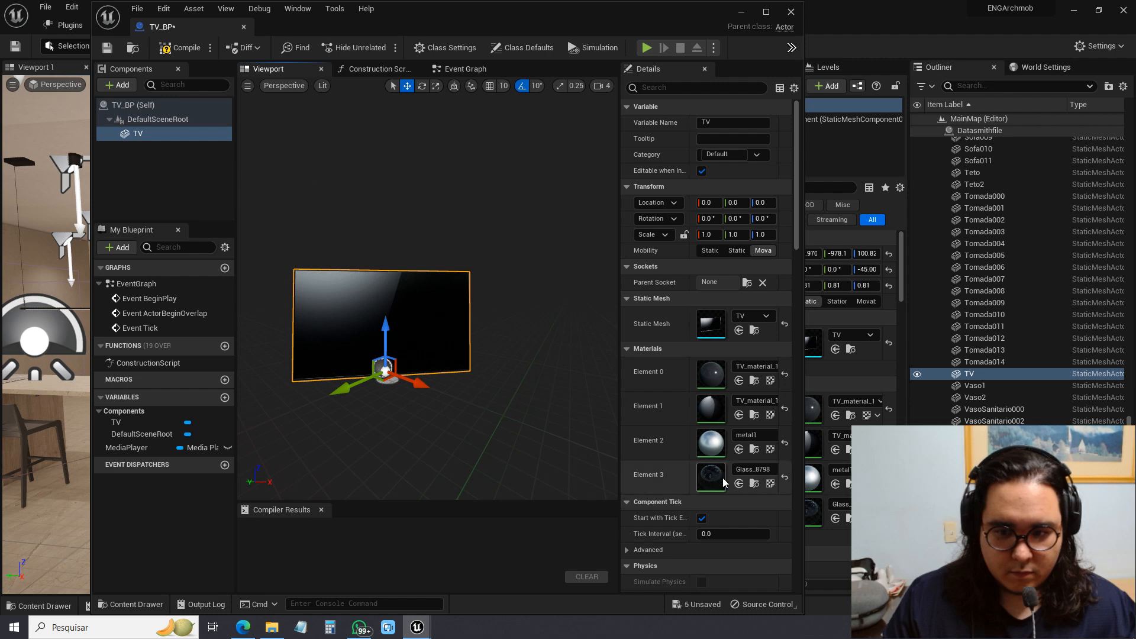
Step: Assign TV_Material from the Movies folder to material Element 3 of the TV component and compile the blueprint
{"action": "key", "text": "ctrl+space"}
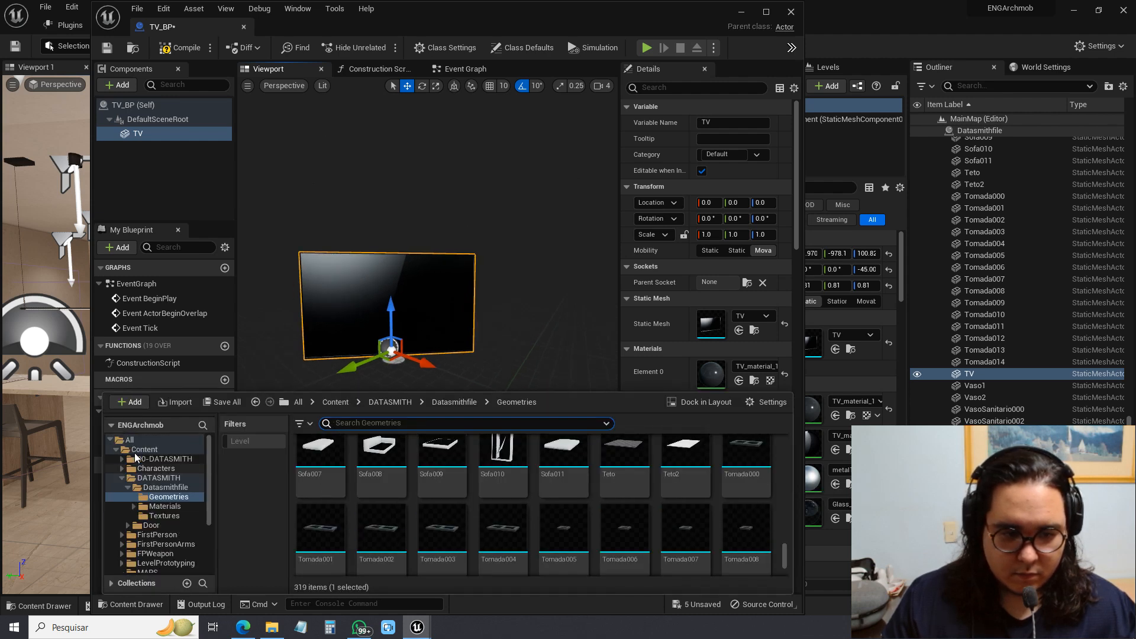
{"action": "left_click", "coordinate": [116, 449]}
{"action": "left_click", "coordinate": [123, 478]}
{"action": "scroll", "coordinate": [154, 509], "scroll_direction": "down", "scroll_amount": 2}
{"action": "left_click", "coordinate": [149, 512]}
{"action": "left_click", "coordinate": [441, 468]}
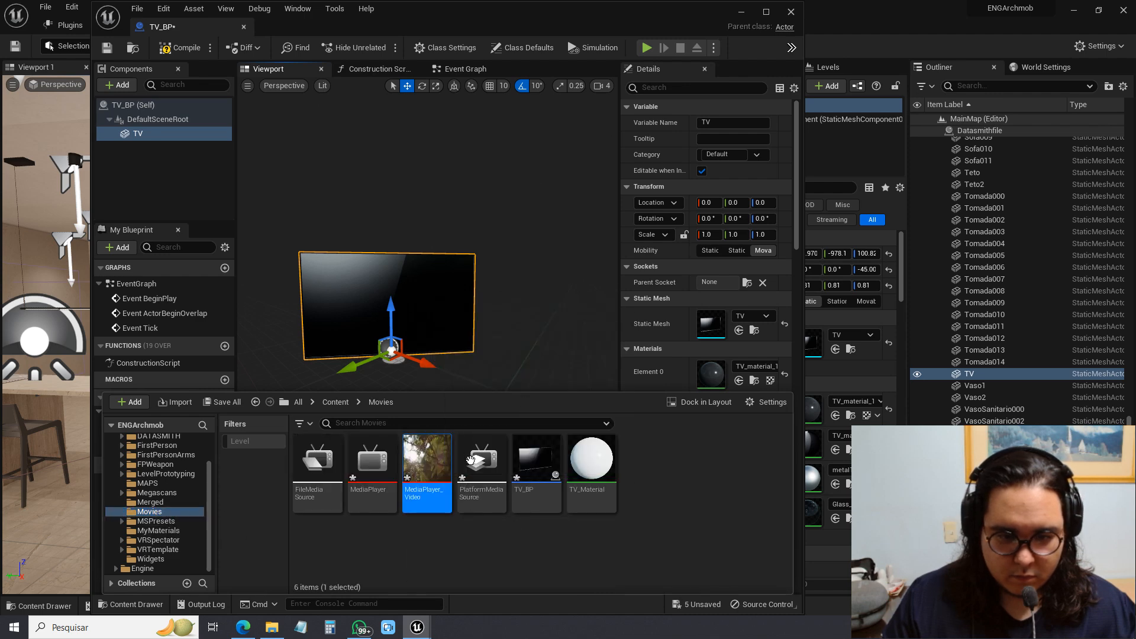
{"action": "left_click", "coordinate": [592, 491]}
{"action": "scroll", "coordinate": [710, 296], "scroll_direction": "down", "scroll_amount": 5}
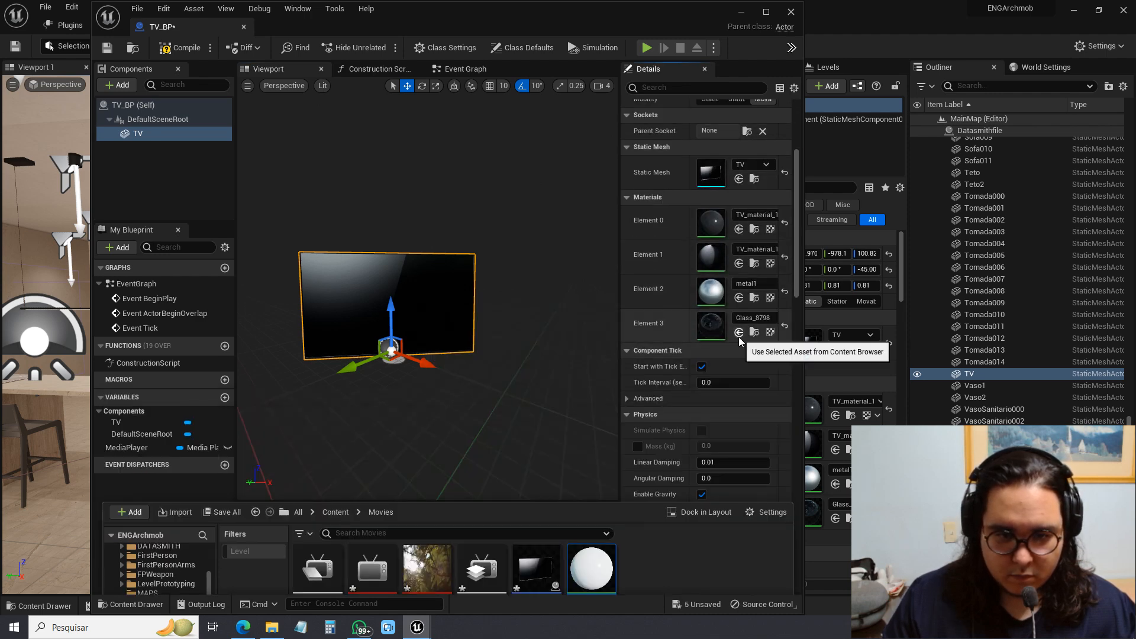
{"action": "left_click", "coordinate": [740, 334]}
{"action": "left_click", "coordinate": [180, 48]}
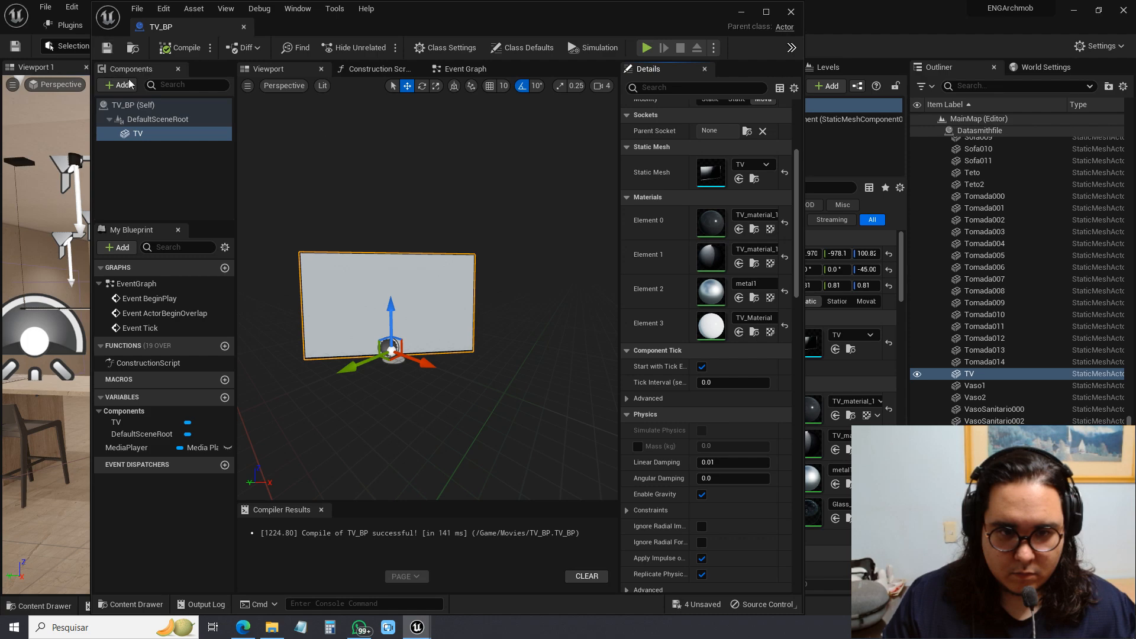
Step: Close the blueprint editor and place TV_BP in the level on the wood panel above the existing TV
{"action": "left_click", "coordinate": [792, 12]}
{"action": "right_click_drag", "start_coordinate": [411, 388], "coordinate": [430, 424]}
{"action": "key", "text": "ctrl+space"}
{"action": "left_click_drag", "start_coordinate": [536, 457], "coordinate": [375, 250]}
{"action": "left_click", "coordinate": [457, 329]}
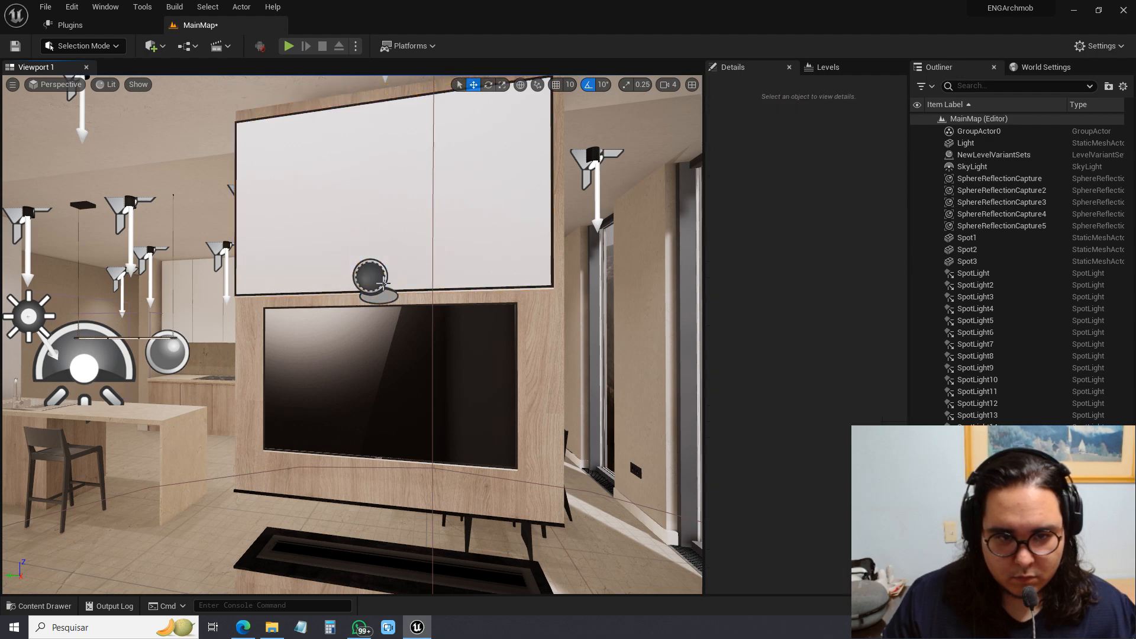
Step: Save MainMap, then run the level briefly to test the video on the new TV
{"action": "left_click", "coordinate": [16, 48]}
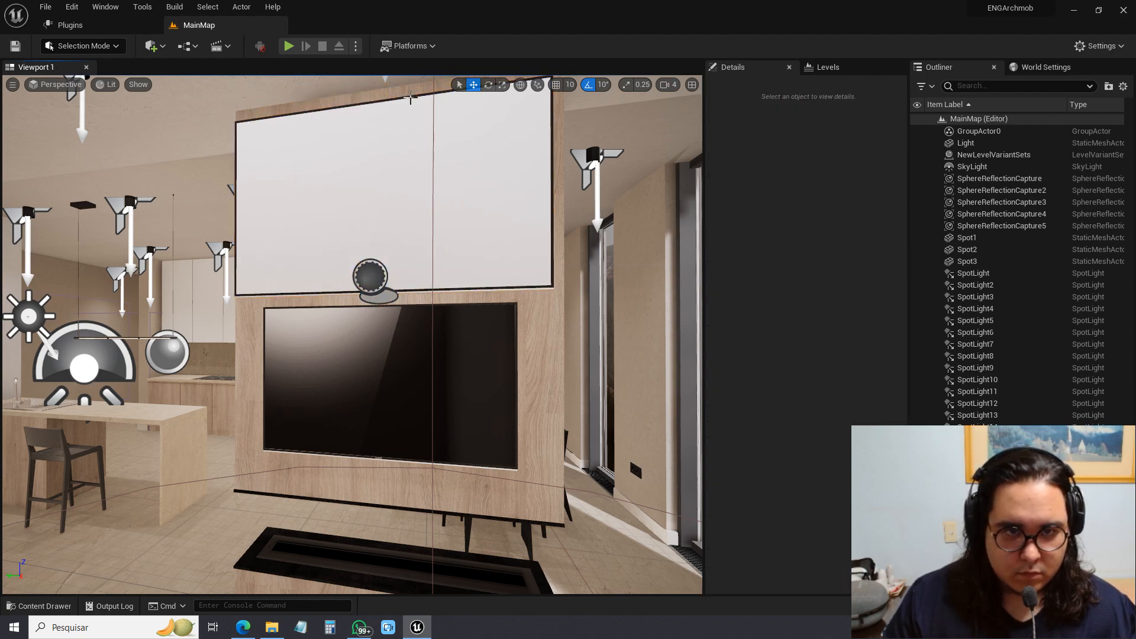
{"action": "left_click", "coordinate": [289, 47]}
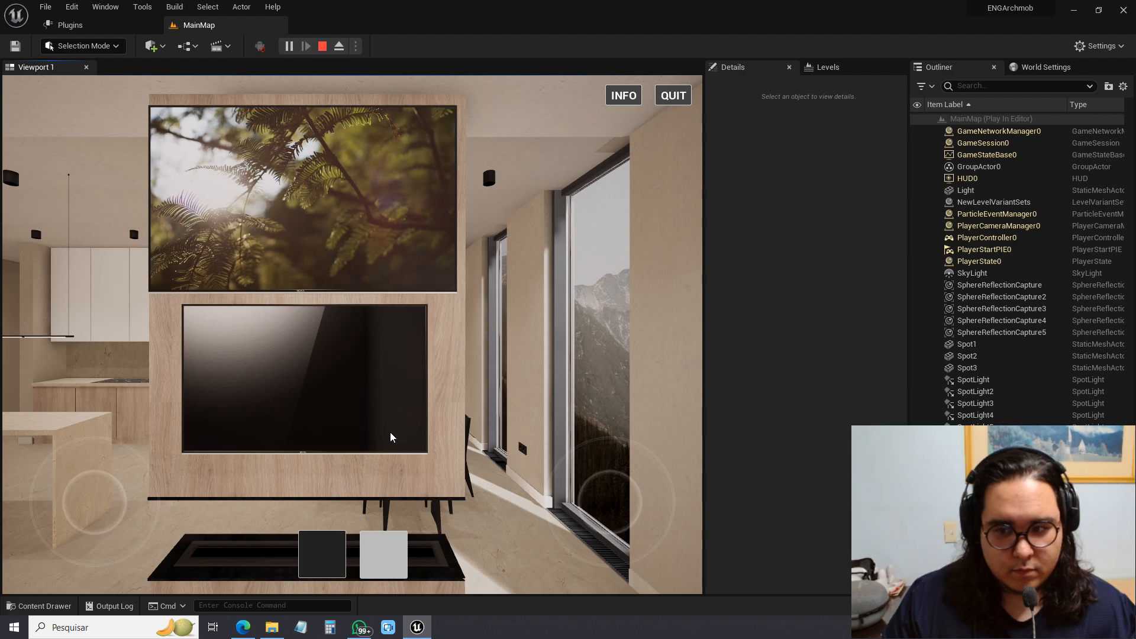
{"action": "key", "text": "Escape"}
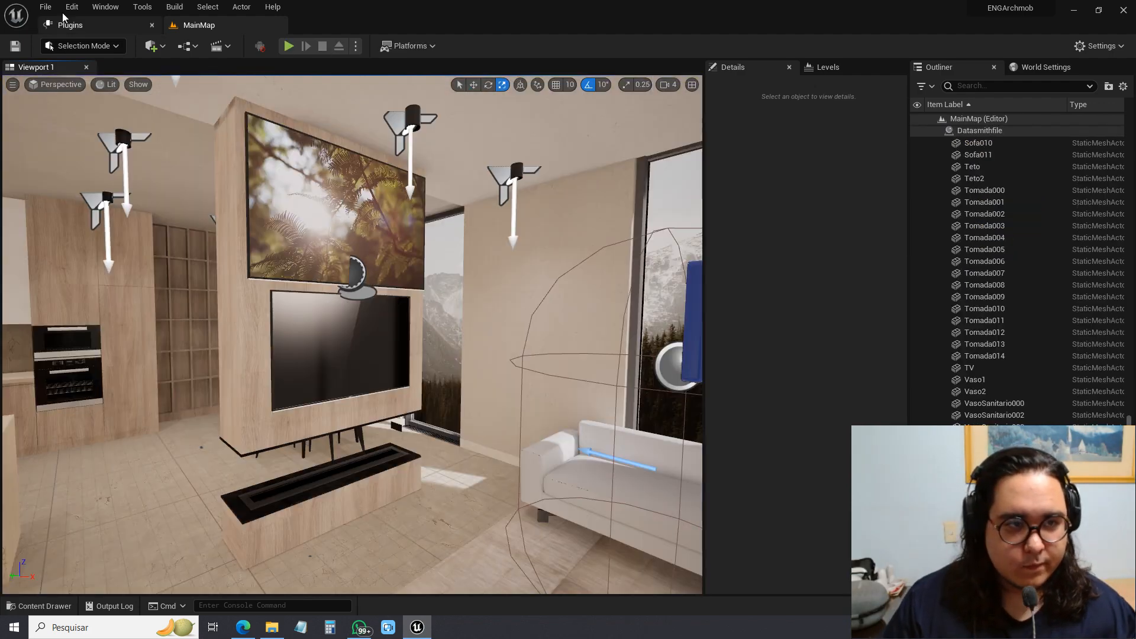
Step: Add an entry to Specific movies to Package in the advanced Packaging section of the Project Settings
{"action": "left_click", "coordinate": [46, 7]}
{"action": "left_click", "coordinate": [98, 182]}
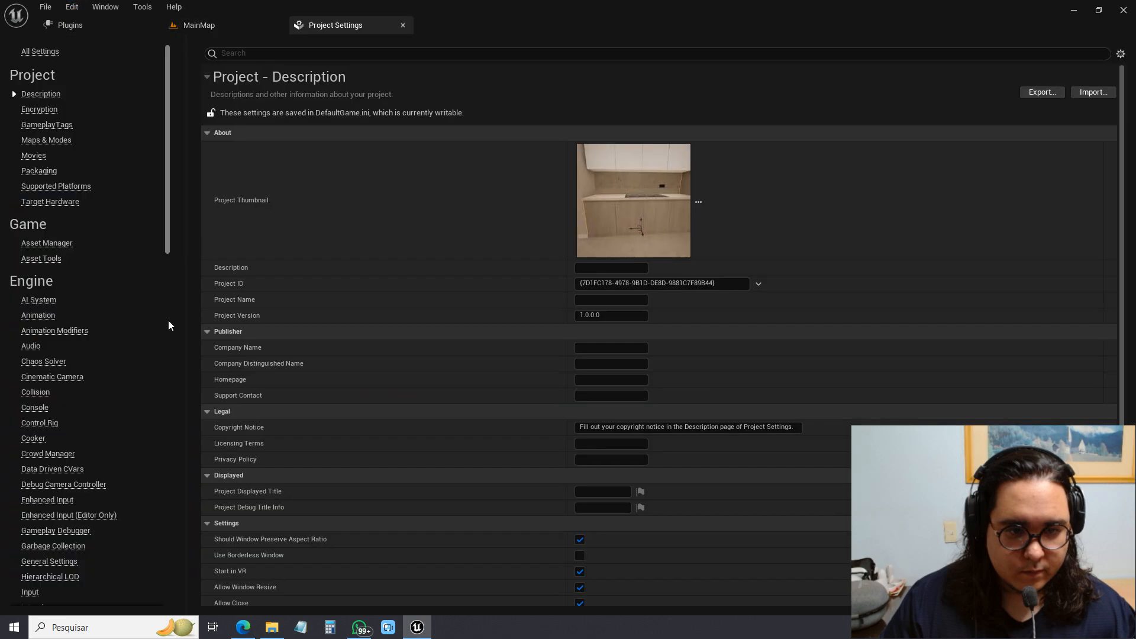
{"action": "left_click", "coordinate": [35, 186]}
{"action": "left_click", "coordinate": [29, 170]}
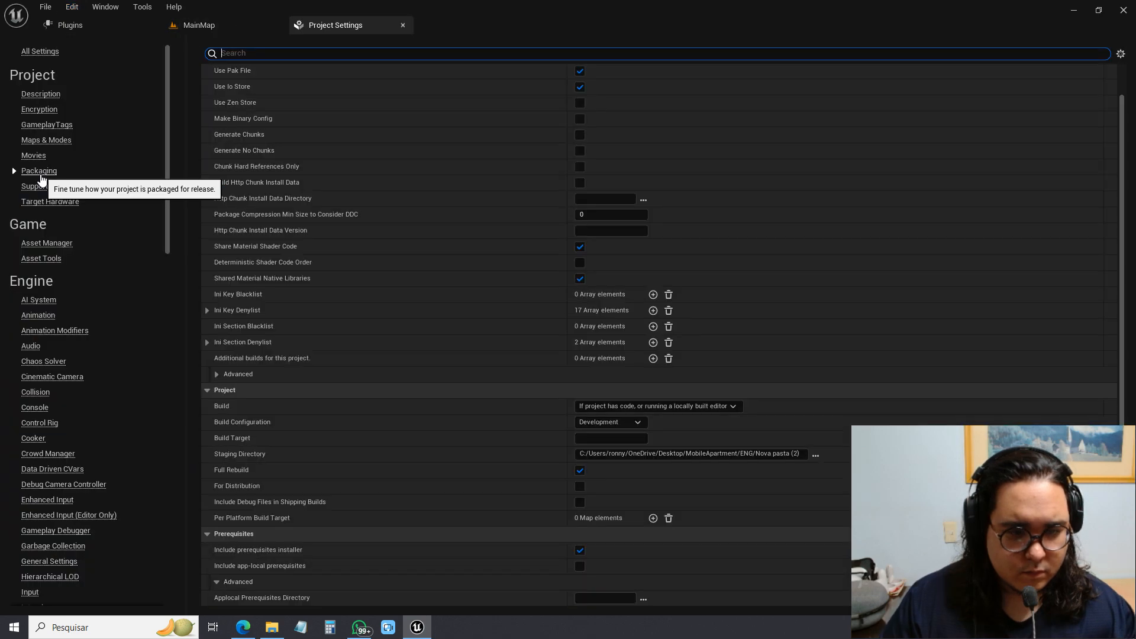
{"action": "left_click", "coordinate": [217, 374]}
{"action": "scroll", "coordinate": [216, 376], "scroll_direction": "down", "scroll_amount": 10}
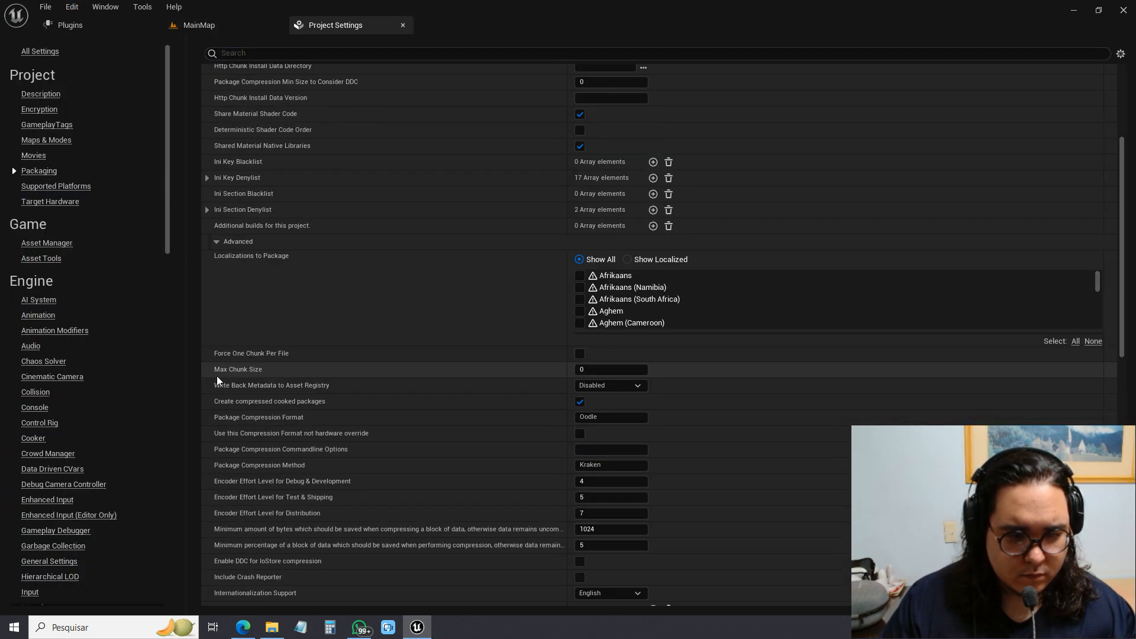
{"action": "scroll", "coordinate": [216, 375], "scroll_direction": "down", "scroll_amount": 4}
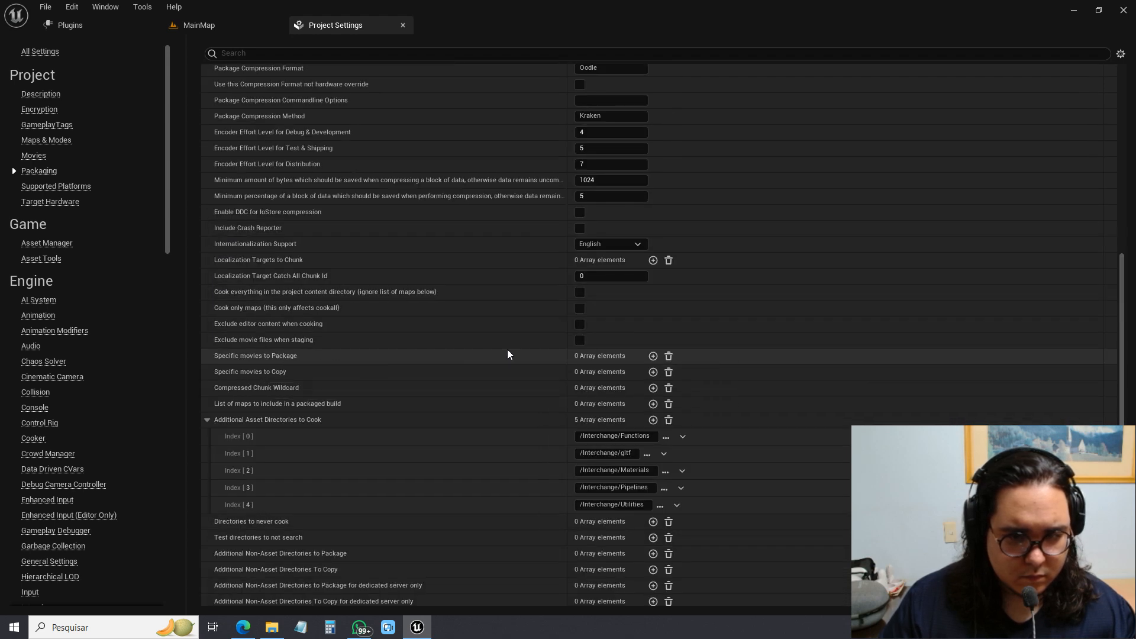
{"action": "left_click", "coordinate": [654, 355]}
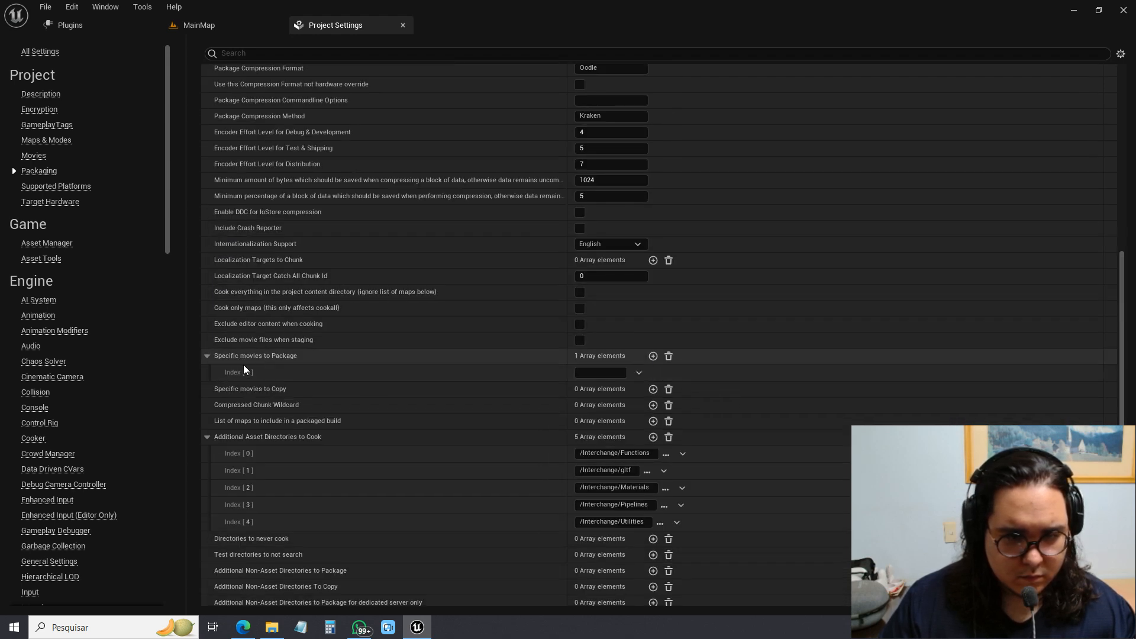
Step: Copy the file path from the FileMediaSource asset and paste it into Index 0 of Specific movies to Package
{"action": "left_click", "coordinate": [199, 25]}
{"action": "left_click", "coordinate": [30, 605]}
{"action": "double_click", "coordinate": [340, 464]}
{"action": "left_click", "coordinate": [532, 142]}
{"action": "right_click", "coordinate": [533, 143]}
{"action": "left_click", "coordinate": [571, 190]}
{"action": "left_click", "coordinate": [984, 30]}
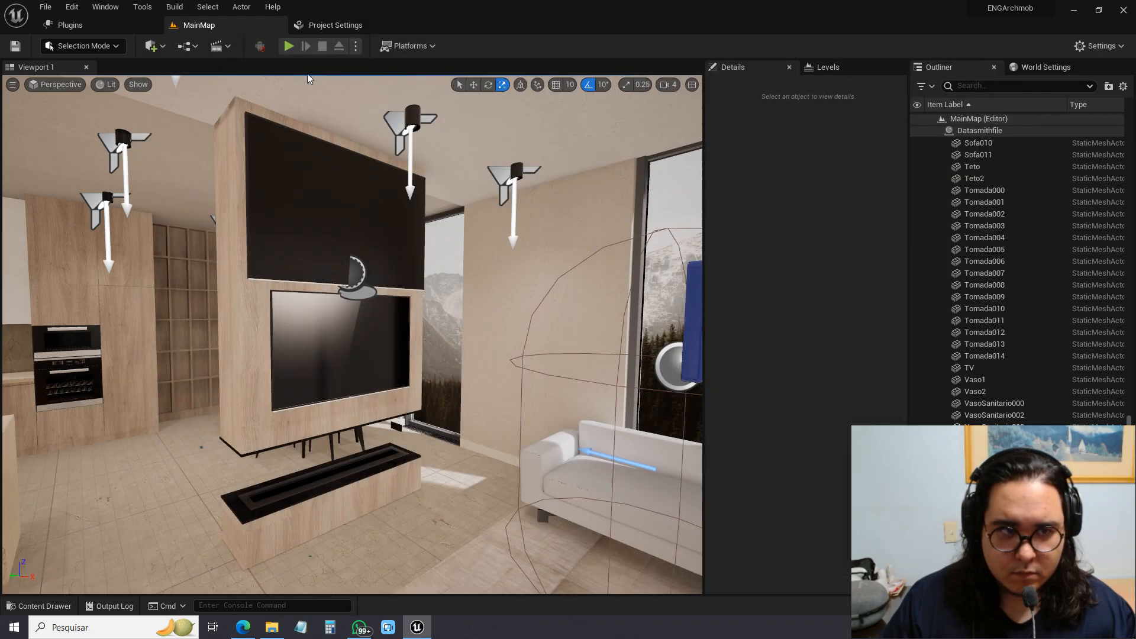
{"action": "left_click", "coordinate": [319, 25]}
{"action": "right_click", "coordinate": [618, 371]}
{"action": "left_click", "coordinate": [648, 435]}
Step: Review the Android packaging options in MainMap and run the level again to check the TV video
{"action": "left_click", "coordinate": [190, 30]}
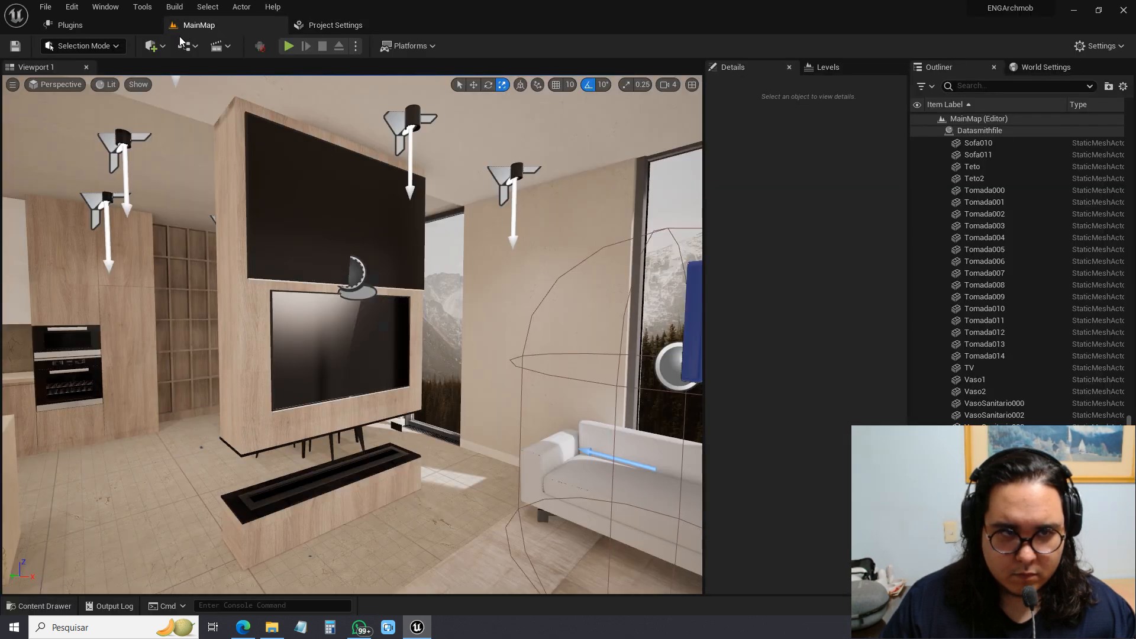
{"action": "left_click", "coordinate": [410, 46]}
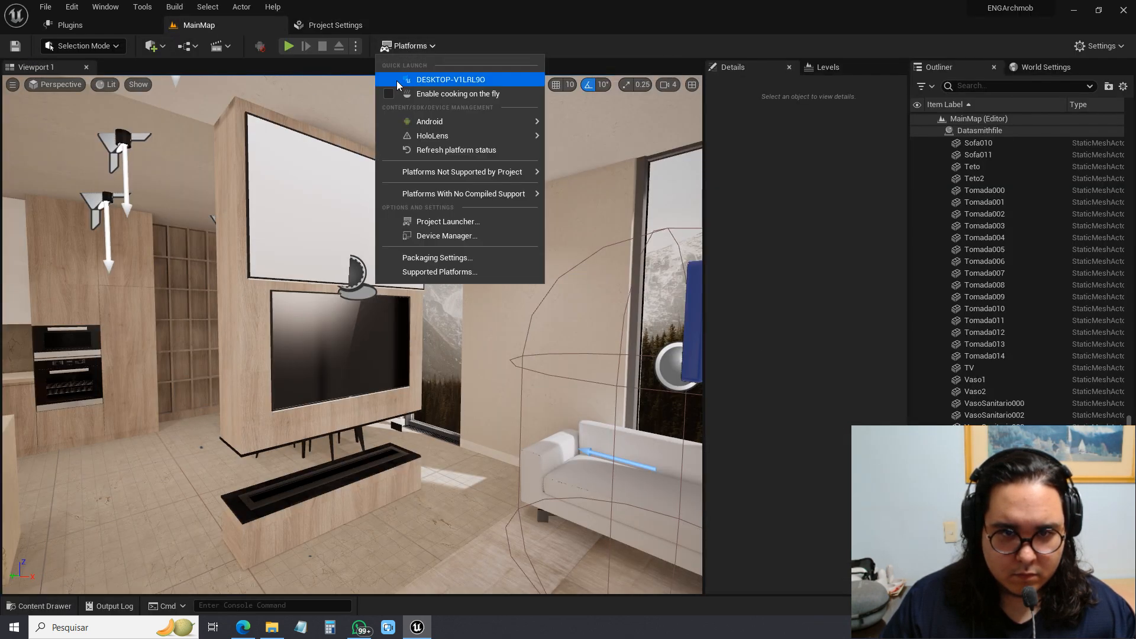
{"action": "mouse_move", "coordinate": [407, 123]}
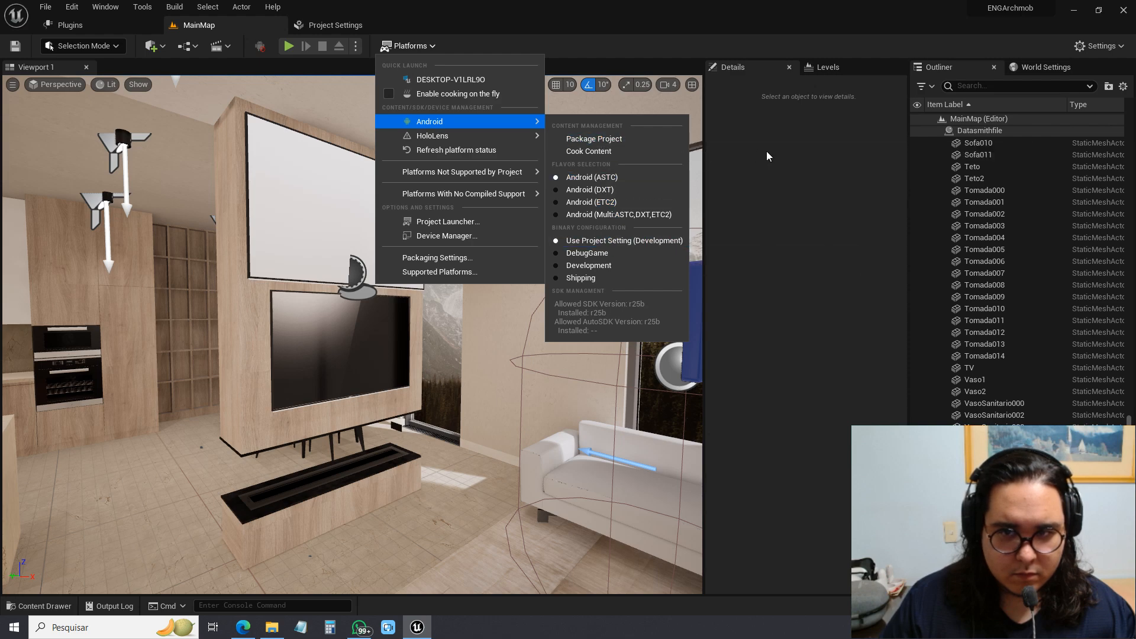
{"action": "left_click", "coordinate": [289, 46]}
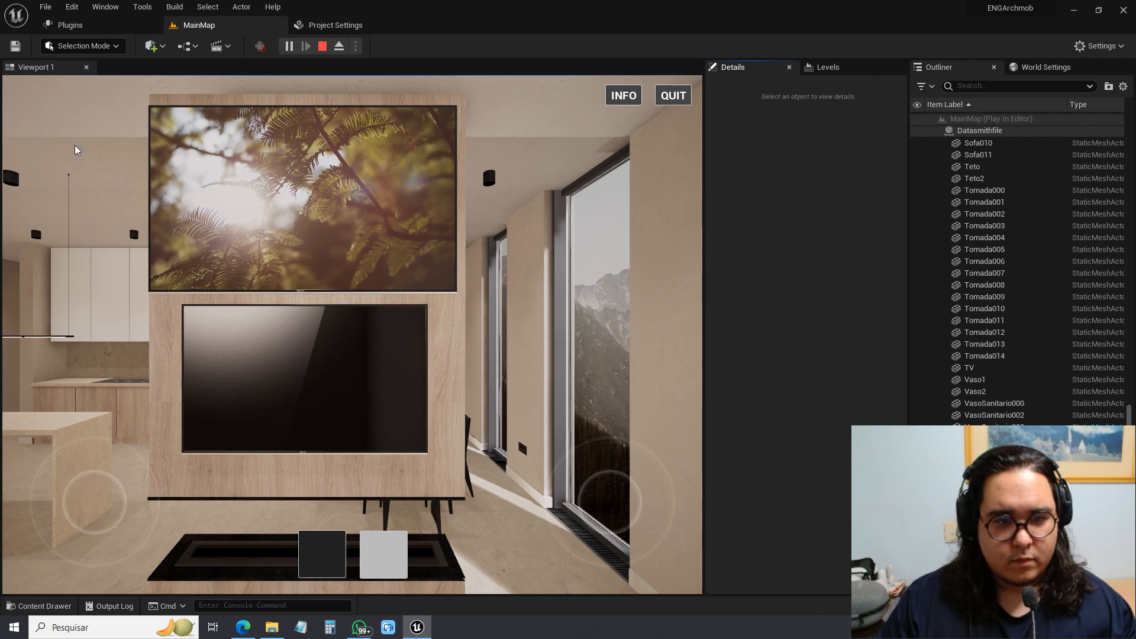
{"action": "key", "text": "Escape"}
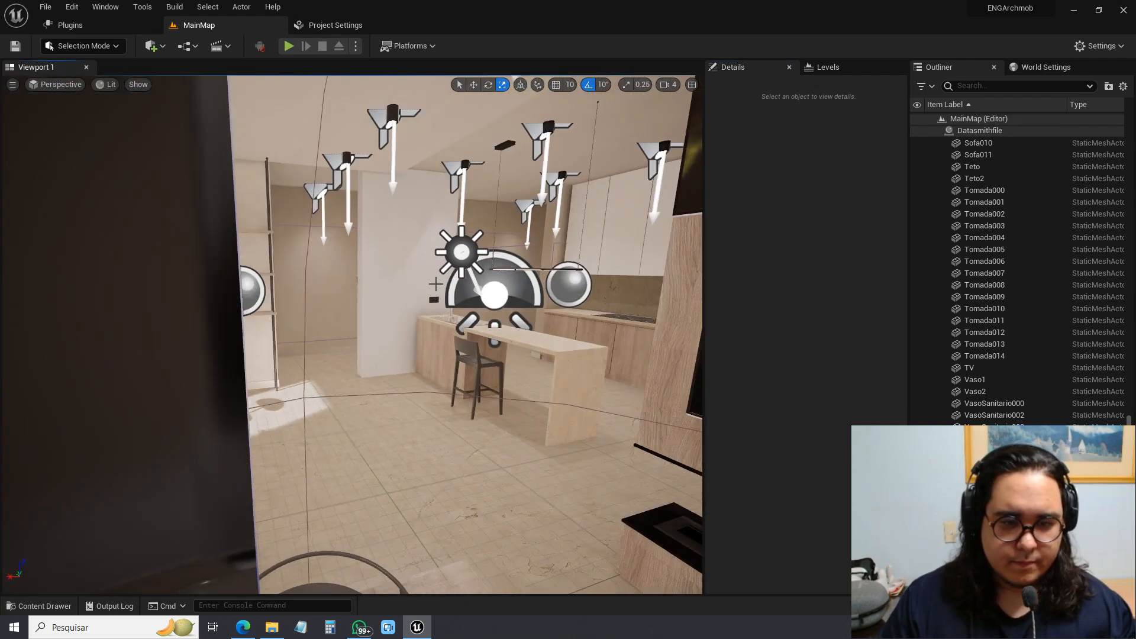